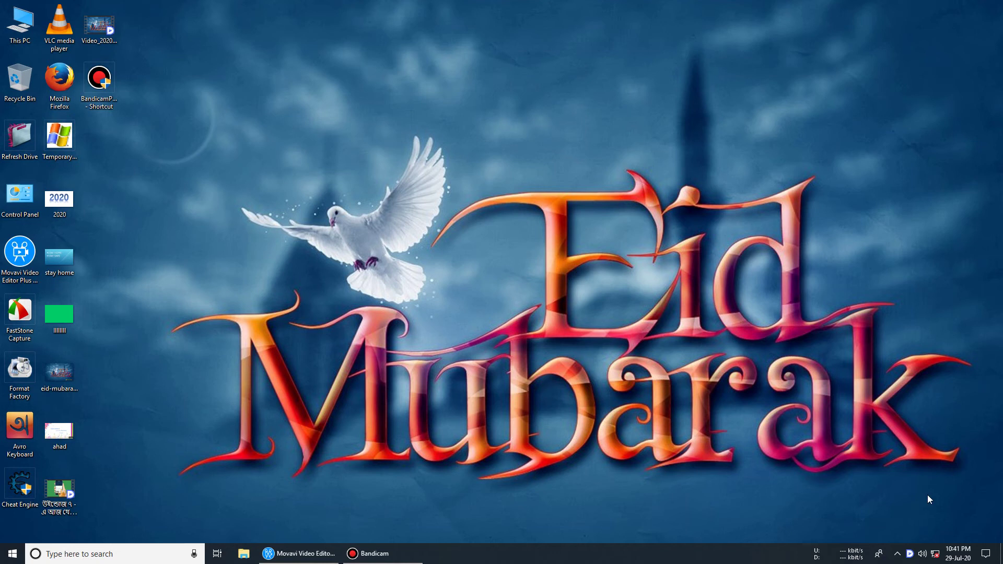
# Step: Launch PotPlayer from the system tray so the earlier MP4 screen recording plays
pyautogui.click(910, 553)
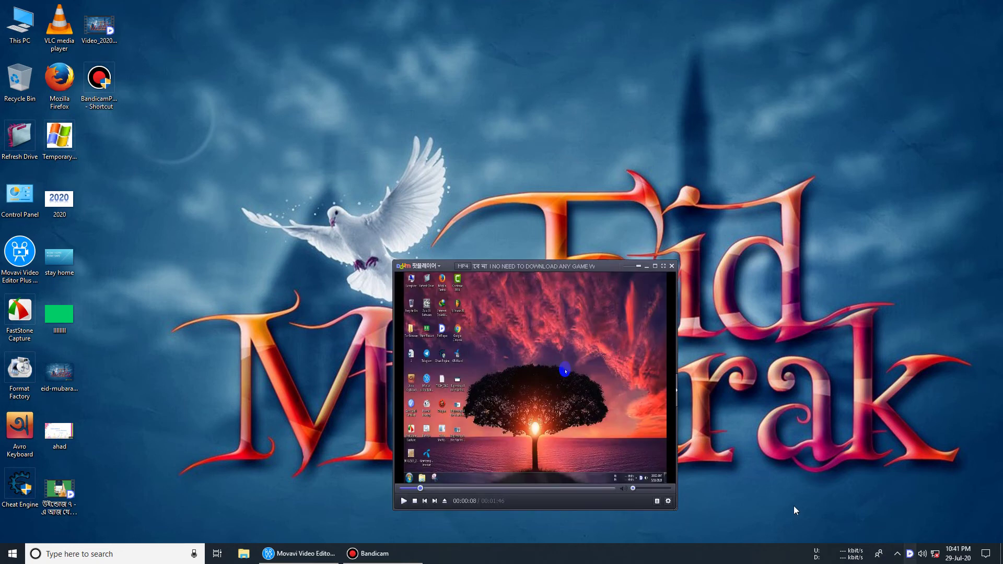
pyautogui.doubleClick(650, 404)
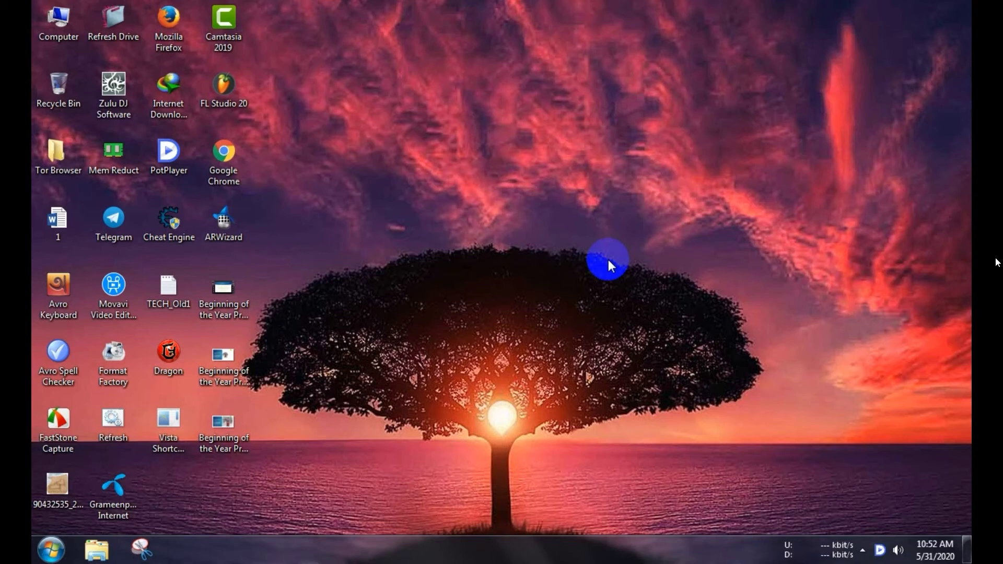
pyautogui.doubleClick(964, 259)
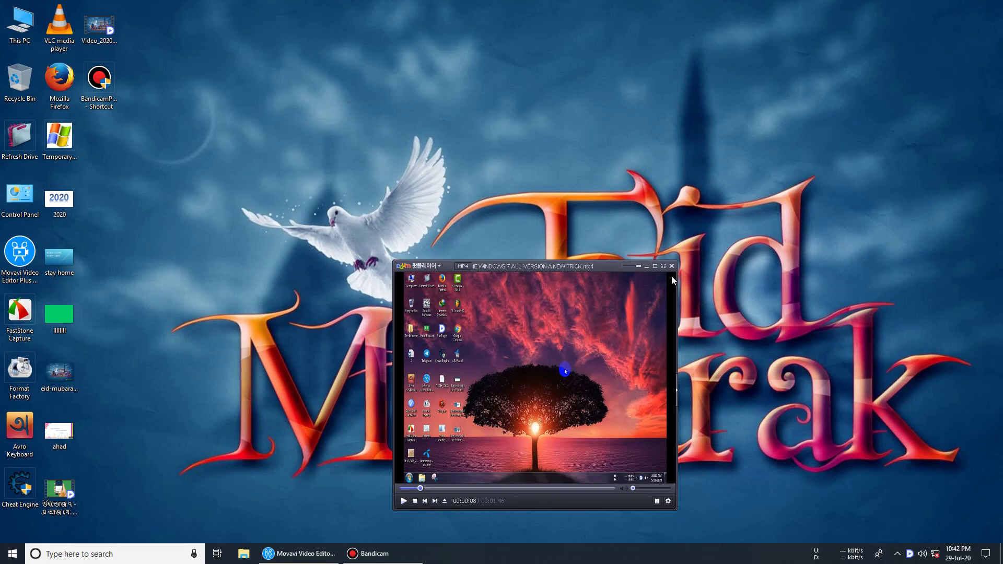
# Step: Minimize the PotPlayer window to clear the desktop
pyautogui.click(645, 266)
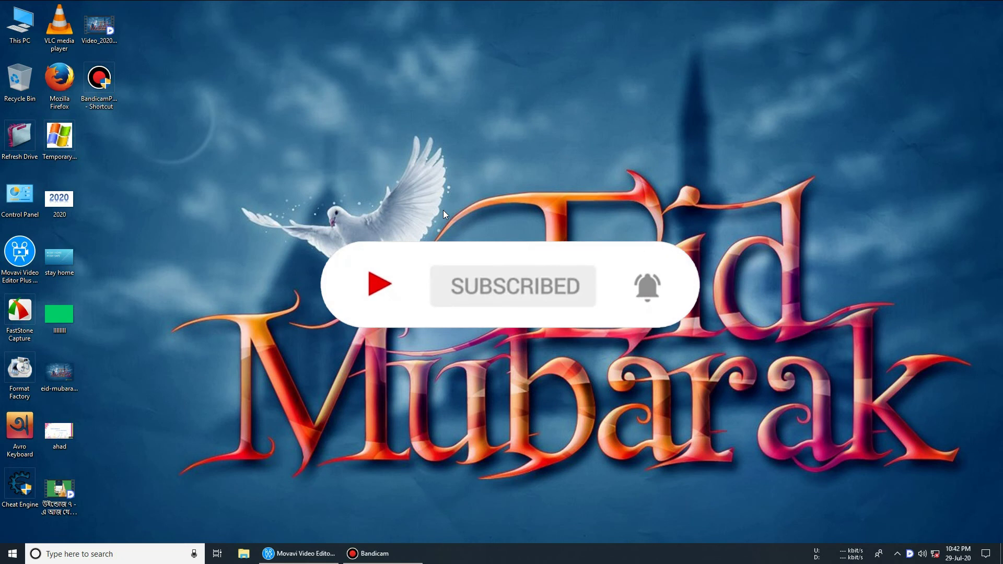
# Step: Bring up Bandicam from the taskbar and drag its window lower and slightly right
pyautogui.click(374, 558)
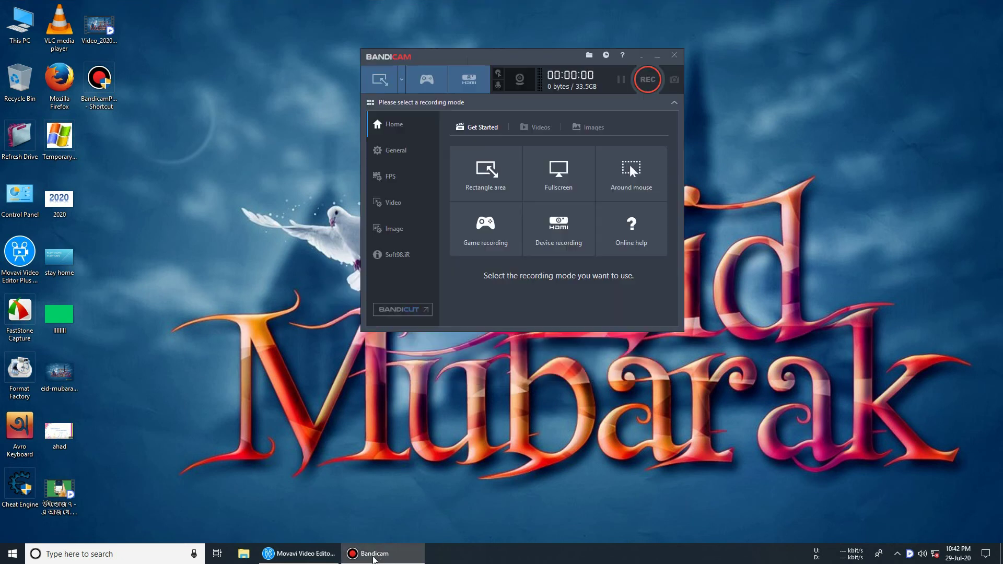
pyautogui.moveTo(468, 60); pyautogui.dragTo(484, 116)
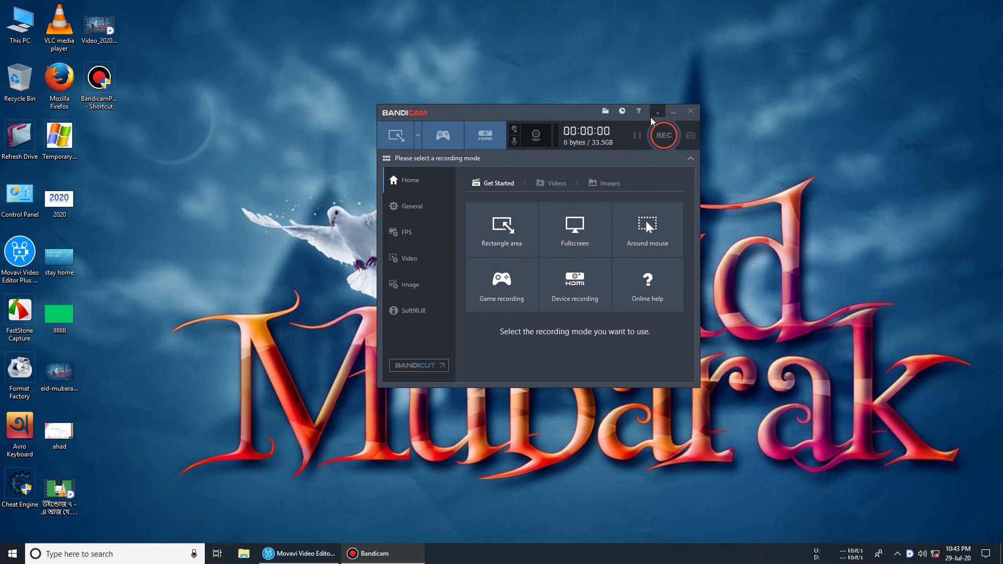
# Step: Minimize Bandicam and open Display settings from the desktop menu, showing 1920 × 1080
pyautogui.click(674, 111)
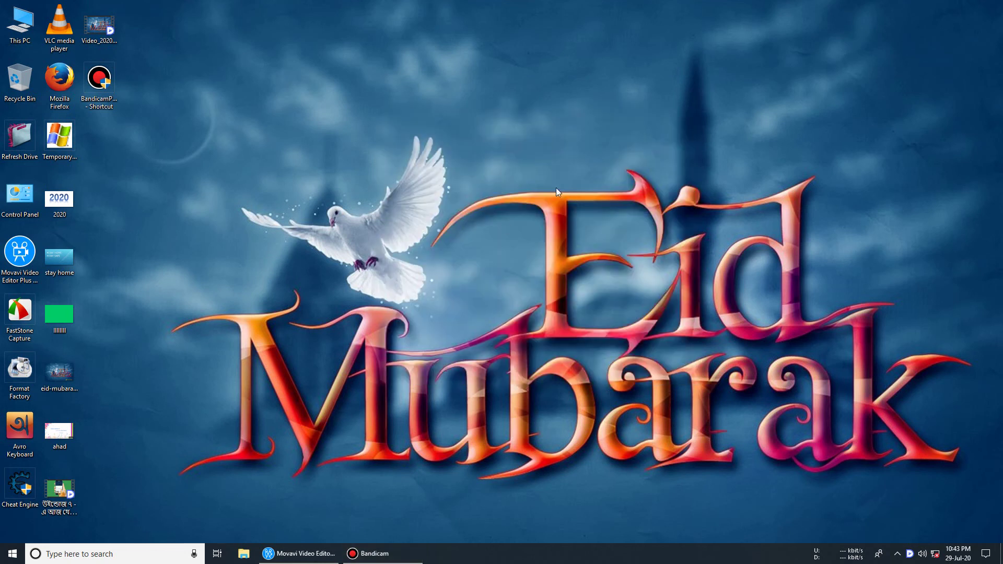
pyautogui.rightClick(365, 120)
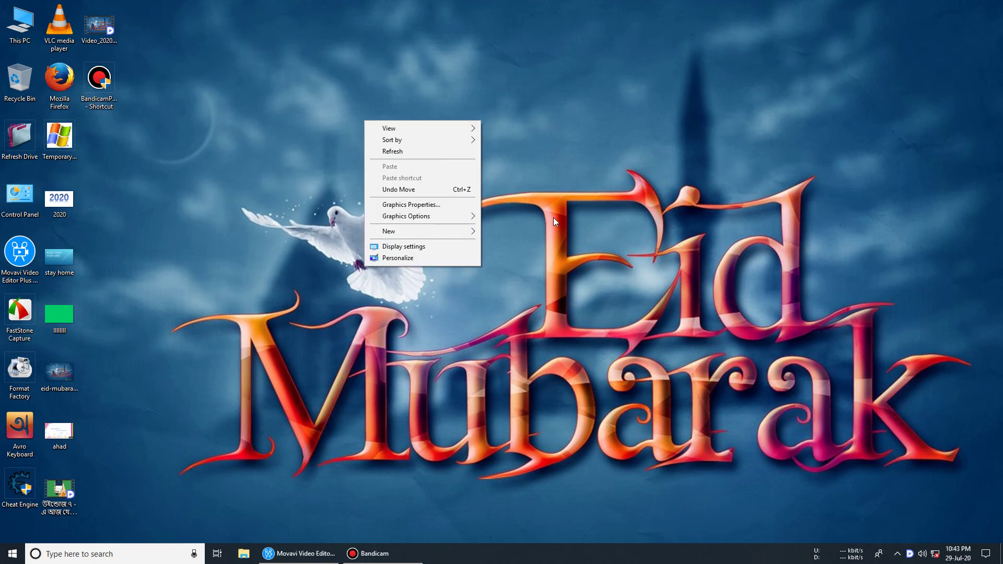
pyautogui.click(413, 246)
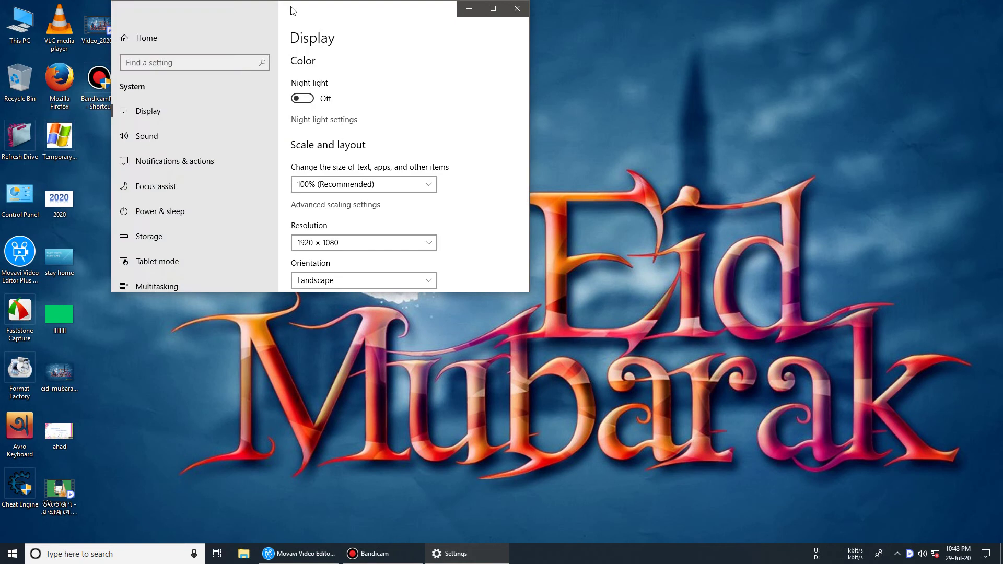
# Step: Center the Settings window and look over the resolution list without changing it
pyautogui.moveTo(291, 9); pyautogui.dragTo(398, 152)
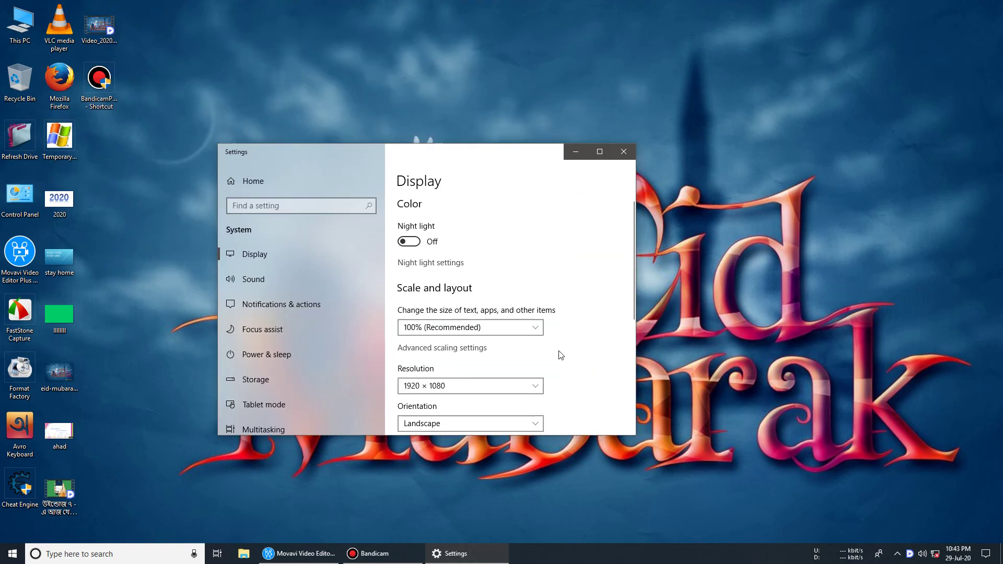
pyautogui.click(494, 386)
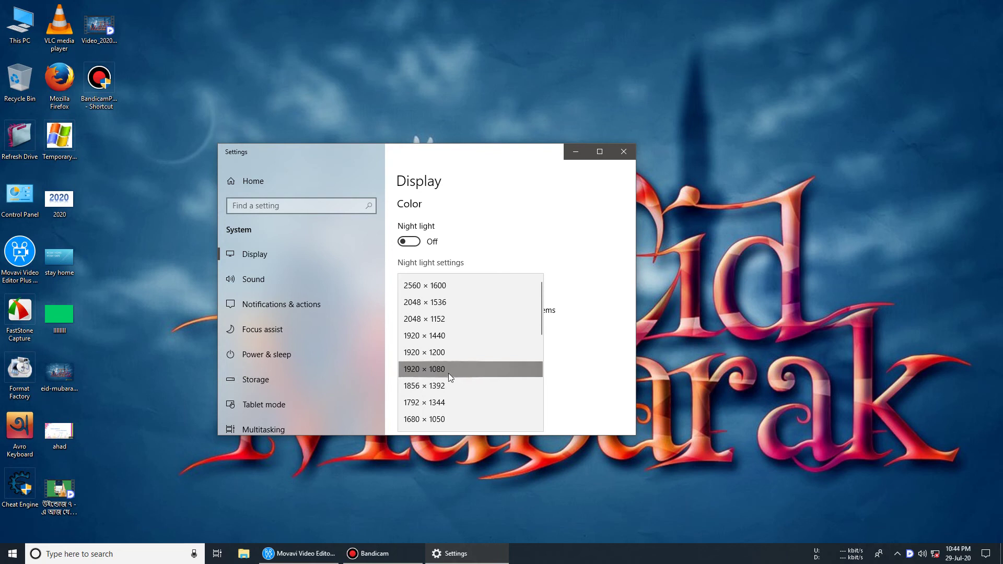
pyautogui.click(564, 352)
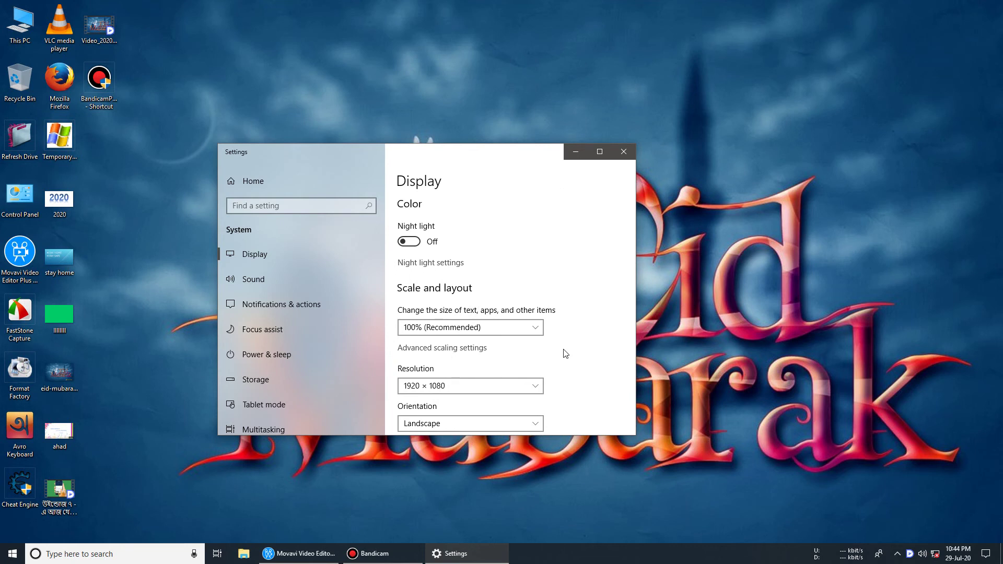
# Step: Switch to 1280 × 768 and keep it, then close Settings and restore Bandicam
pyautogui.click(532, 385)
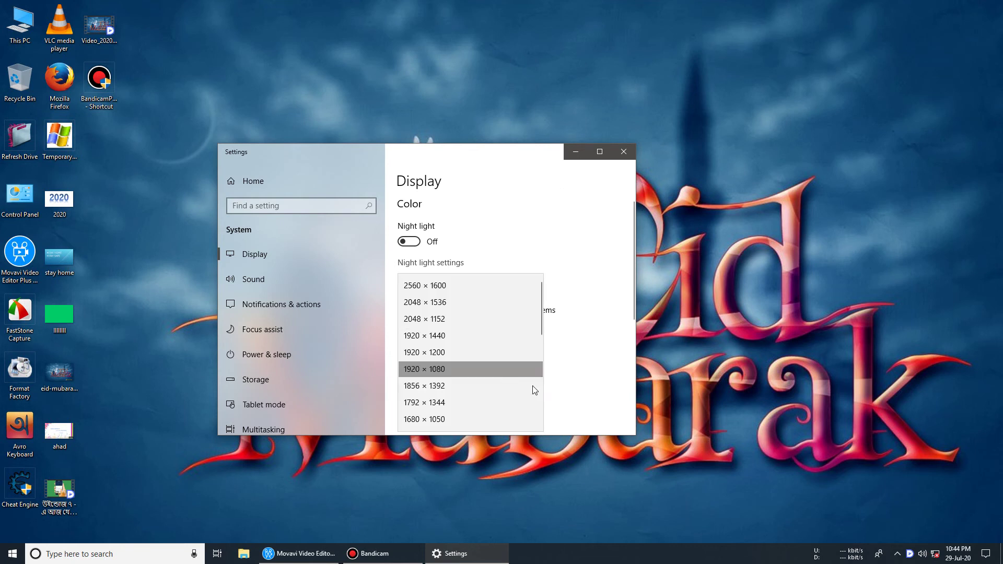
pyautogui.scroll(-2, 475, 328)
pyautogui.scroll(-2, 475, 335)
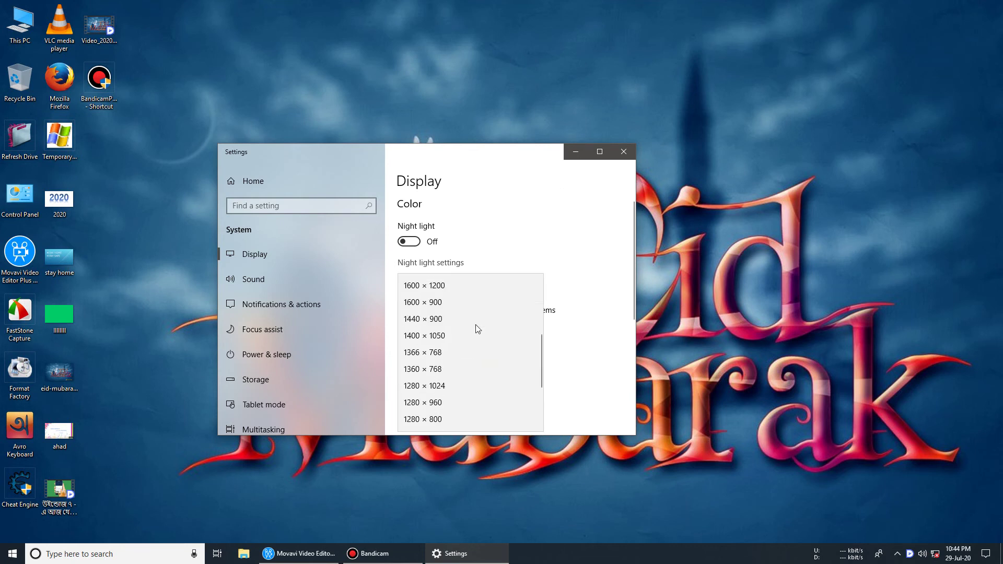
pyautogui.scroll(-1, 476, 340)
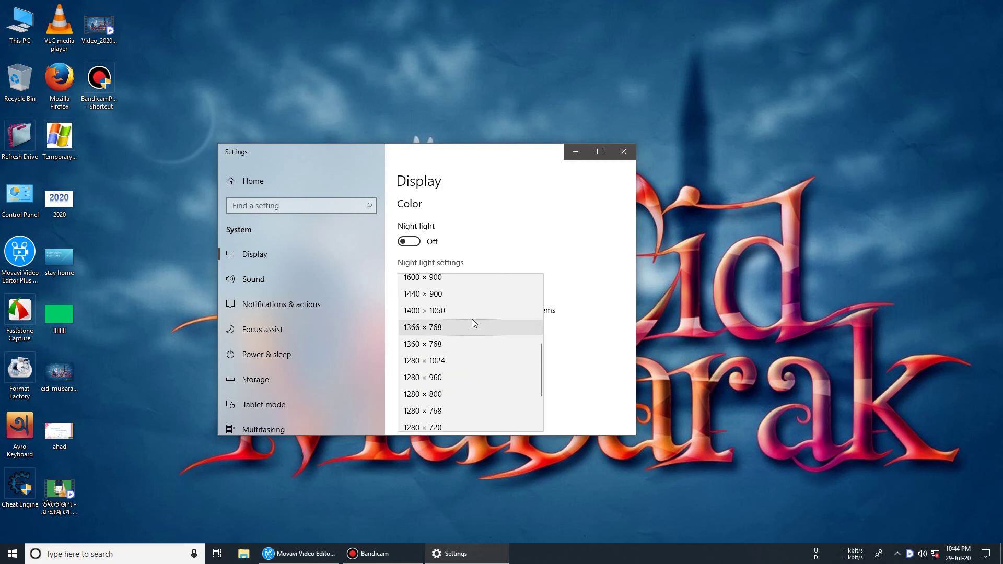
pyautogui.click(439, 411)
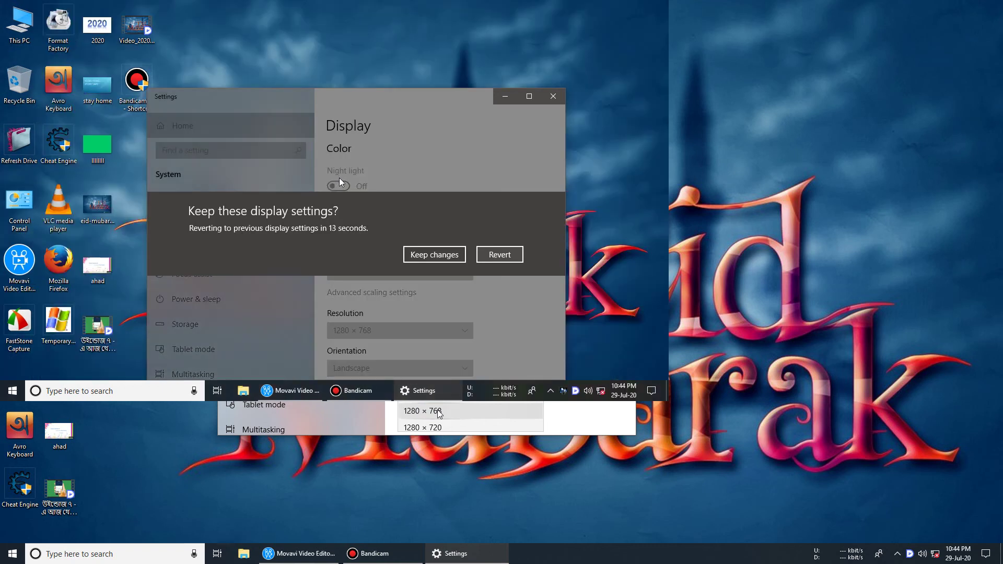
pyautogui.click(424, 255)
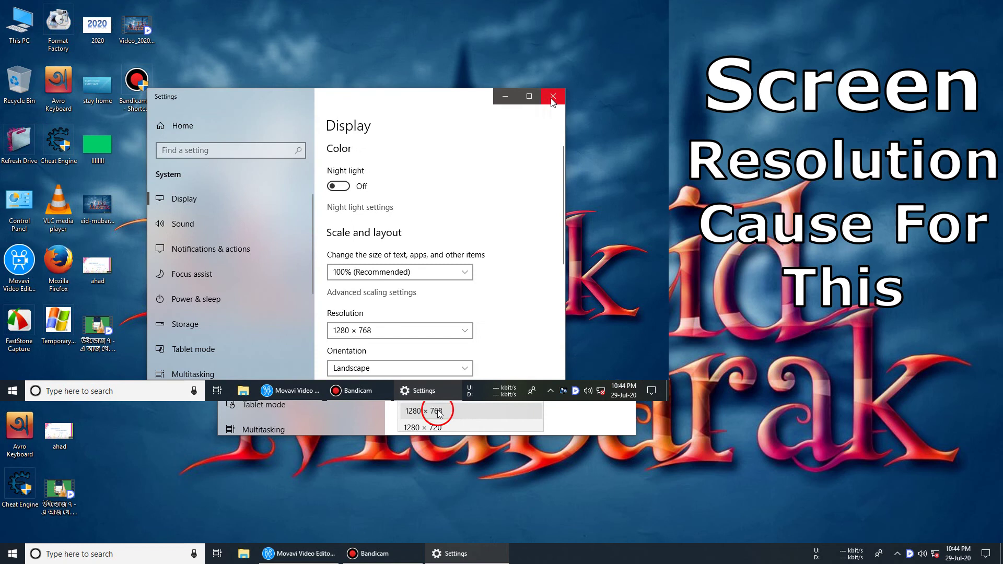
pyautogui.click(553, 96)
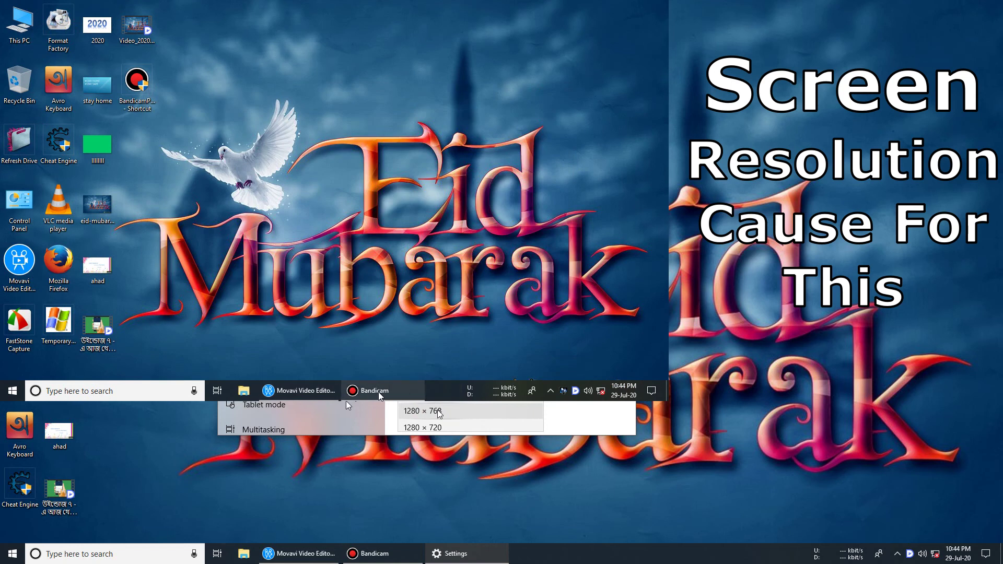
pyautogui.click(354, 392)
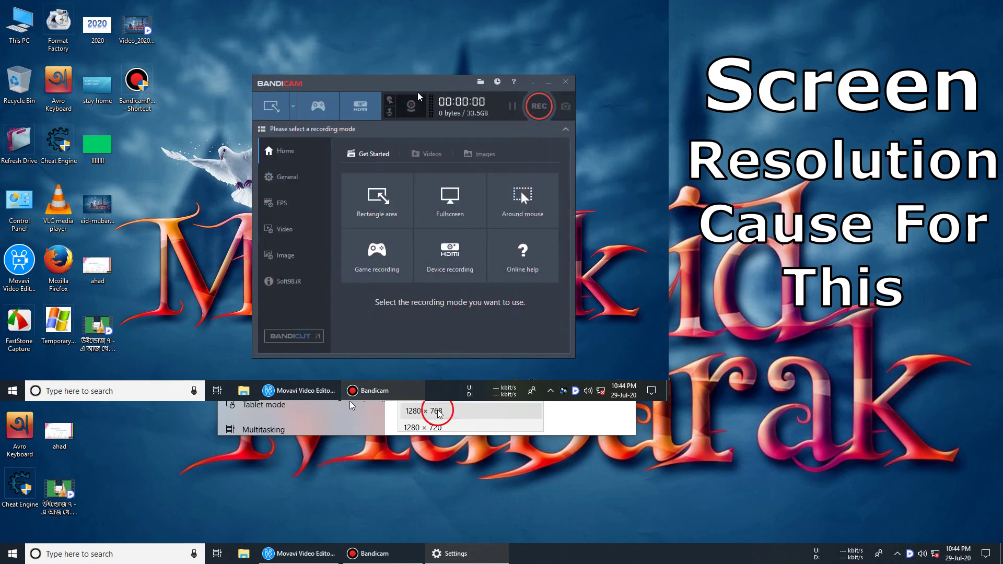
# Step: Move the Bandicam window up-left and start a fullscreen recording
pyautogui.moveTo(405, 92); pyautogui.dragTo(349, 44)
pyautogui.click(394, 152)
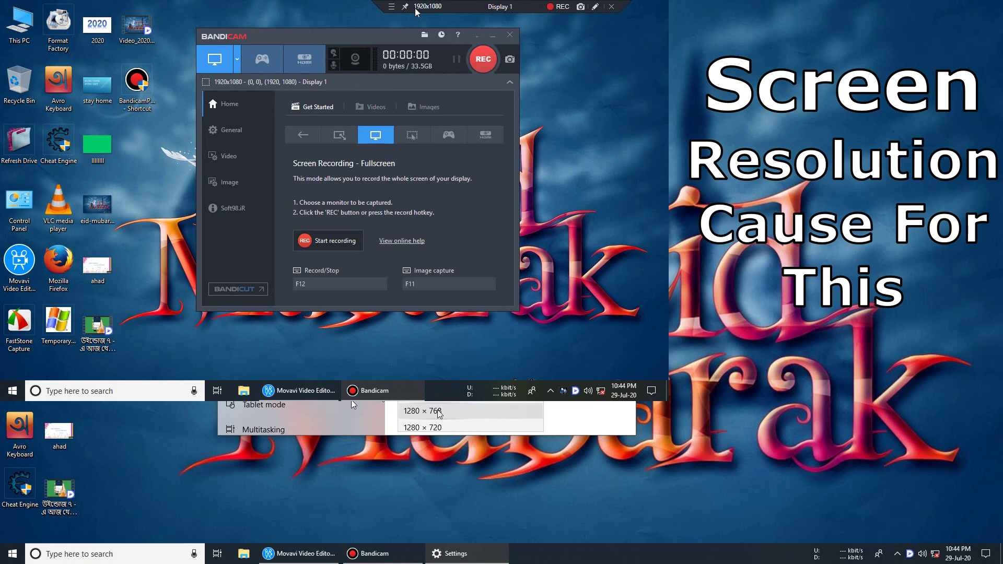
pyautogui.click(482, 63)
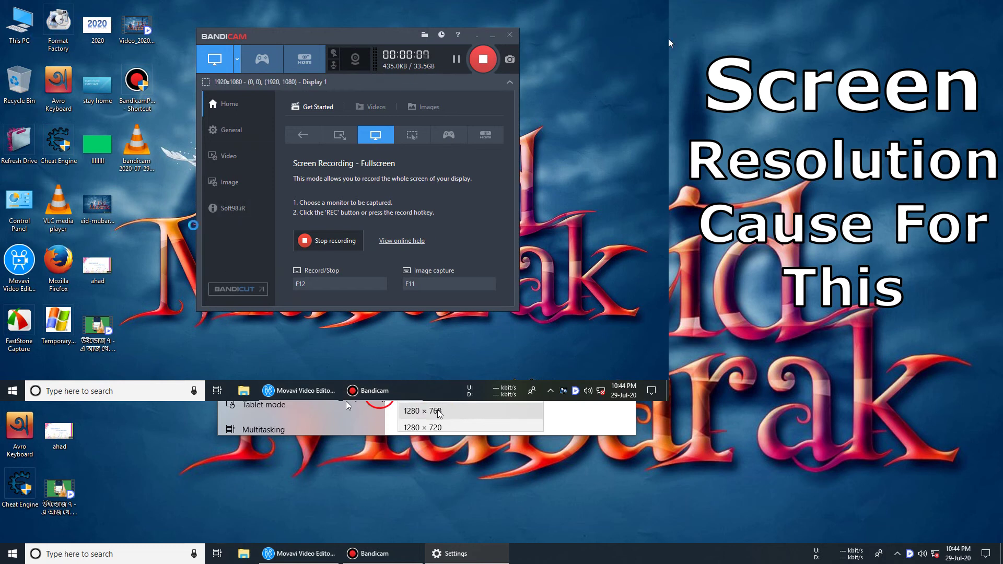
# Step: Refresh the desktop from its context menu, then stop the fullscreen recording
pyautogui.rightClick(668, 85)
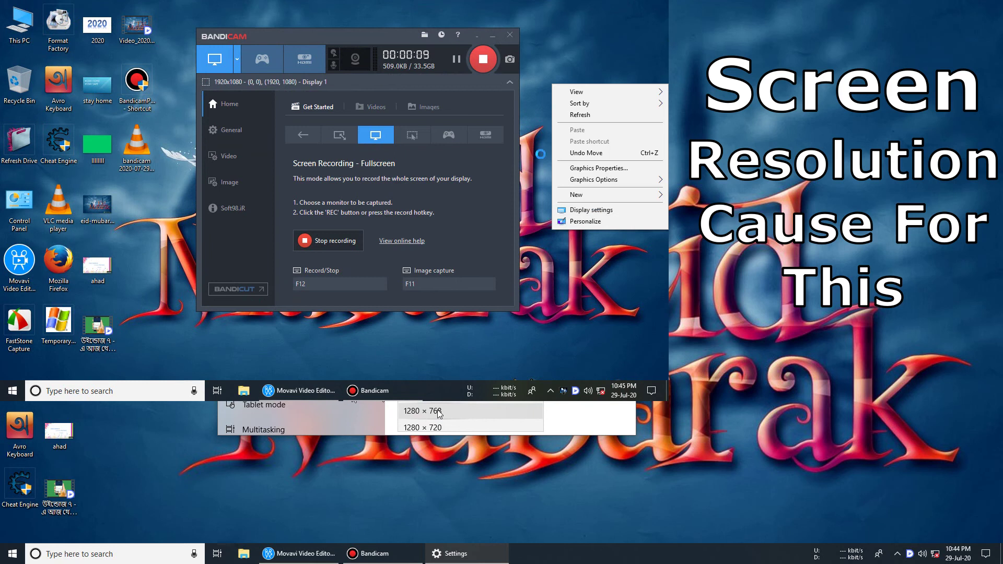
pyautogui.click(580, 115)
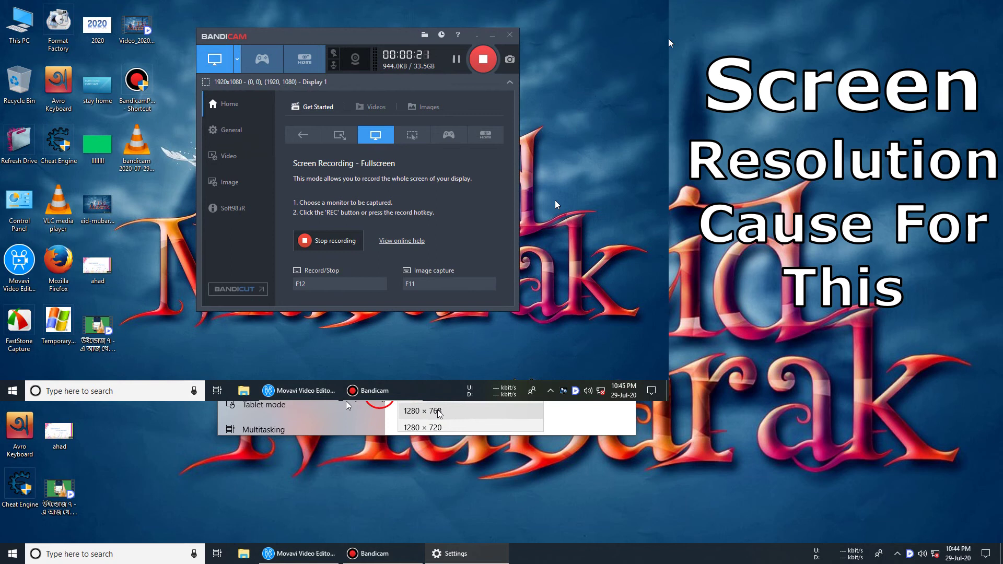
pyautogui.click(492, 62)
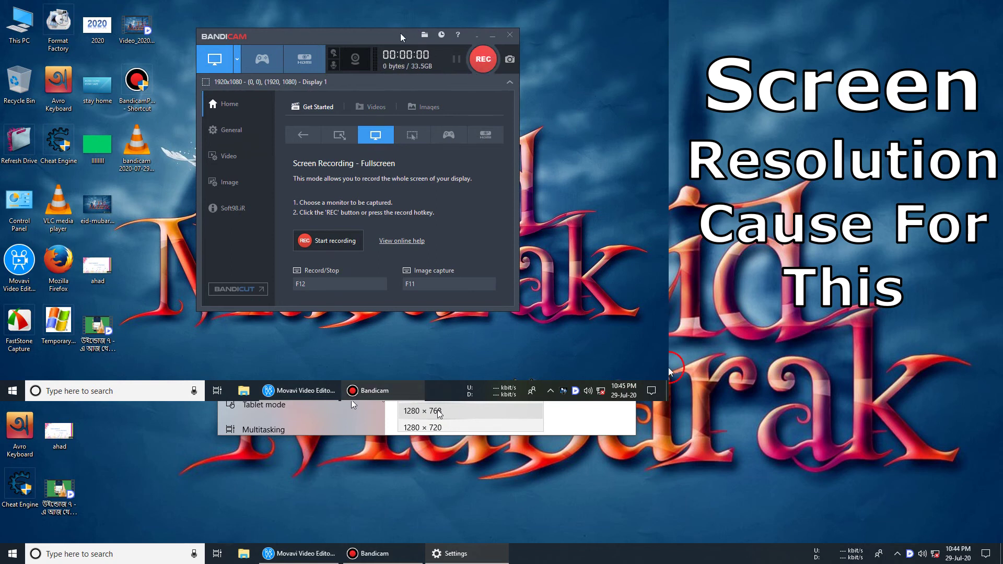
# Step: Open the saved recordings folder and select the recording clip on the Movavi timeline
pyautogui.click(425, 35)
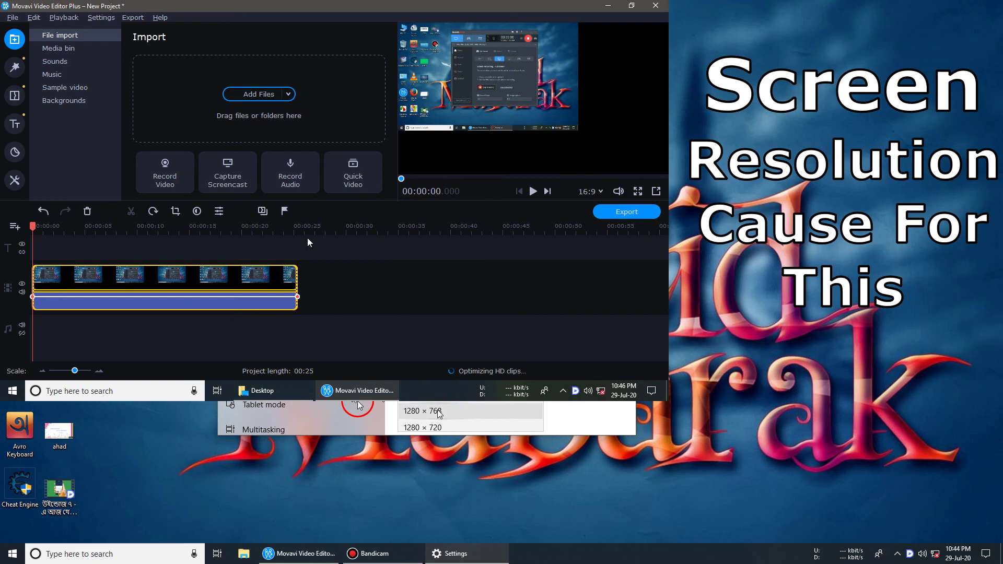
pyautogui.click(353, 275)
# Step: Delete the clip from the timeline, minimize Movavi and close the Desktop folder window
pyautogui.press('Delete')
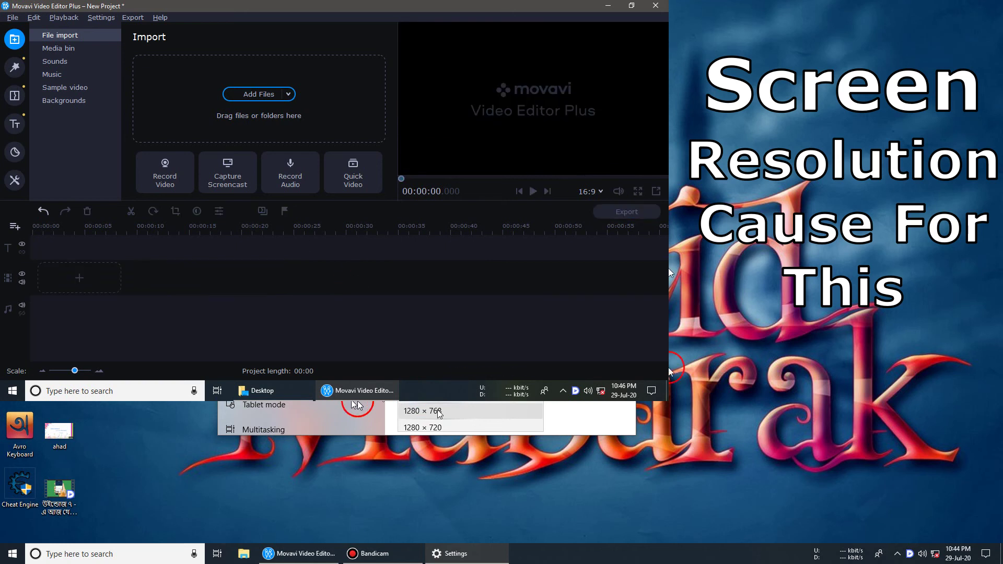
pyautogui.click(611, 4)
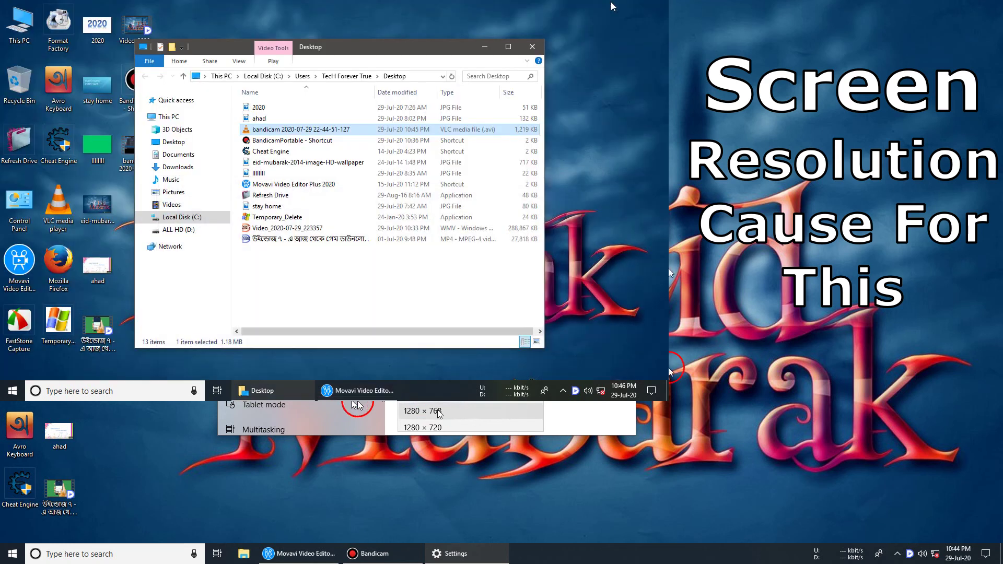
pyautogui.click(532, 46)
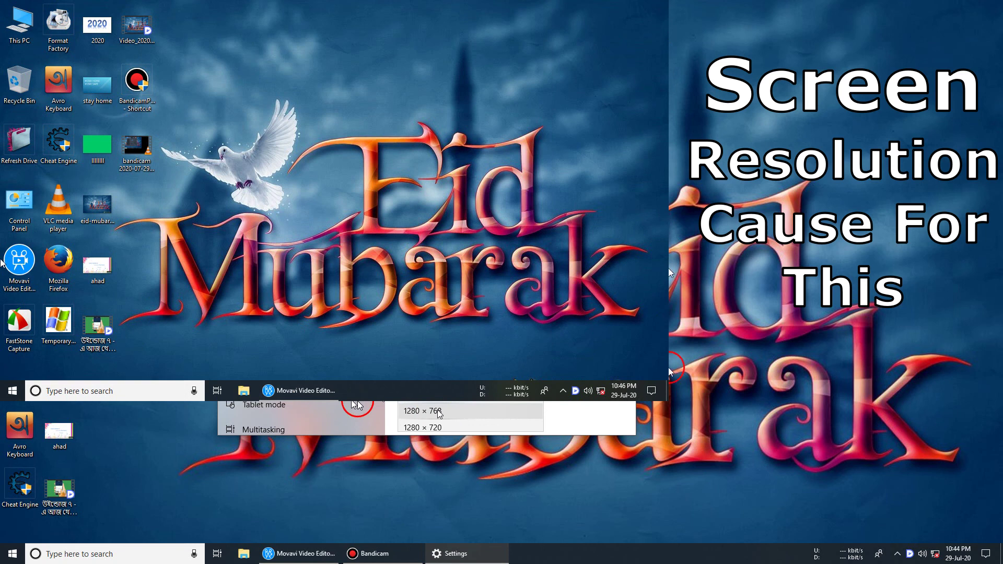
pyautogui.click(137, 148)
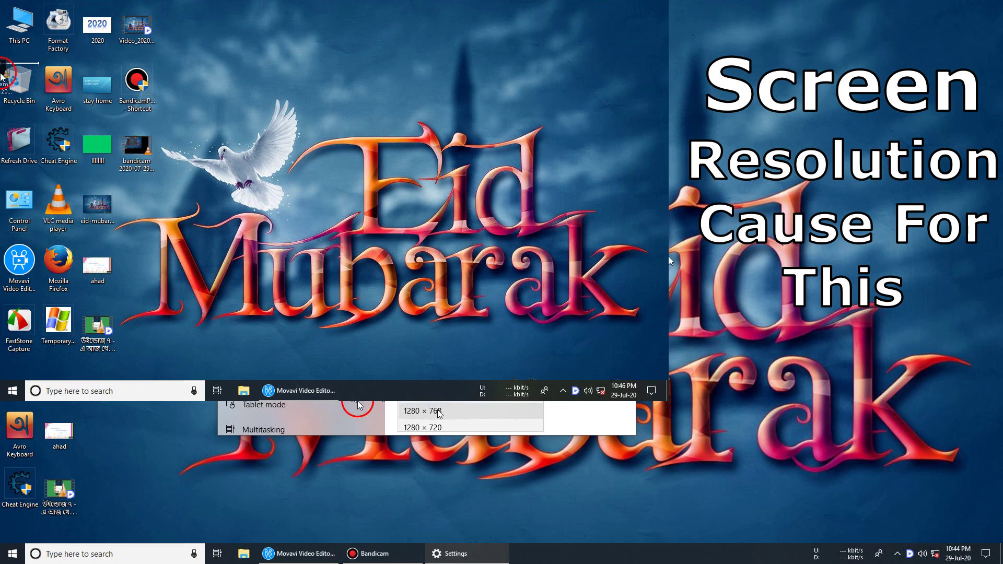
pyautogui.rightClick(19, 80)
# Step: Dismiss the Recycle Bin menu and open Display settings from the desktop
pyautogui.click(400, 82)
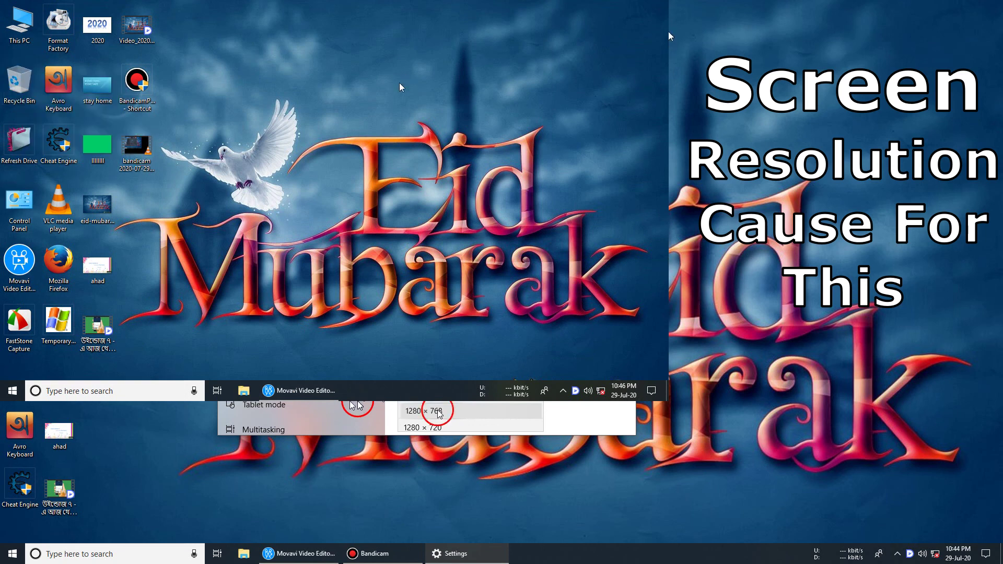
pyautogui.rightClick(351, 124)
pyautogui.click(394, 250)
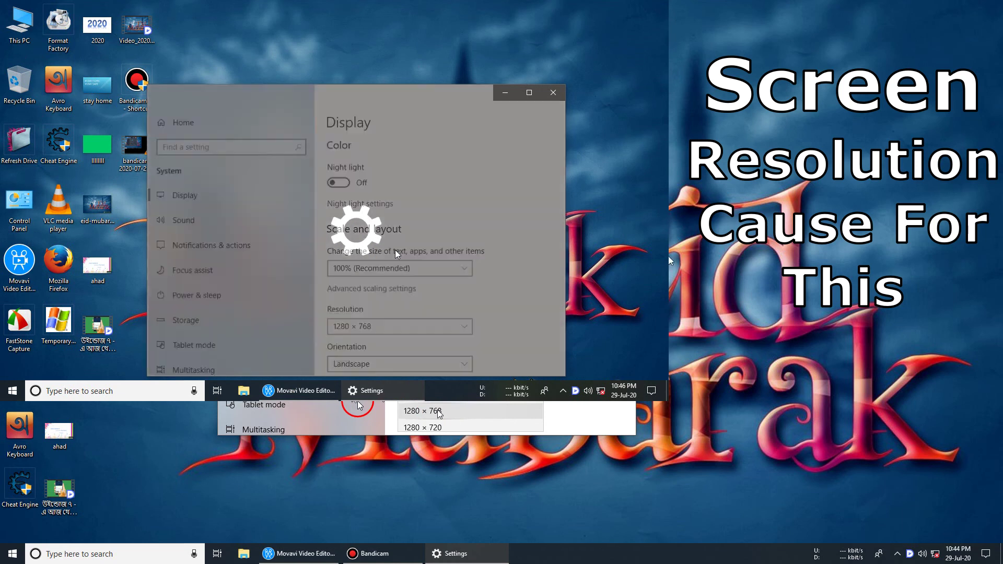
# Step: Set the resolution back to 1920 × 1080 and keep the change
pyautogui.click(394, 328)
pyautogui.scroll(2, 389, 259)
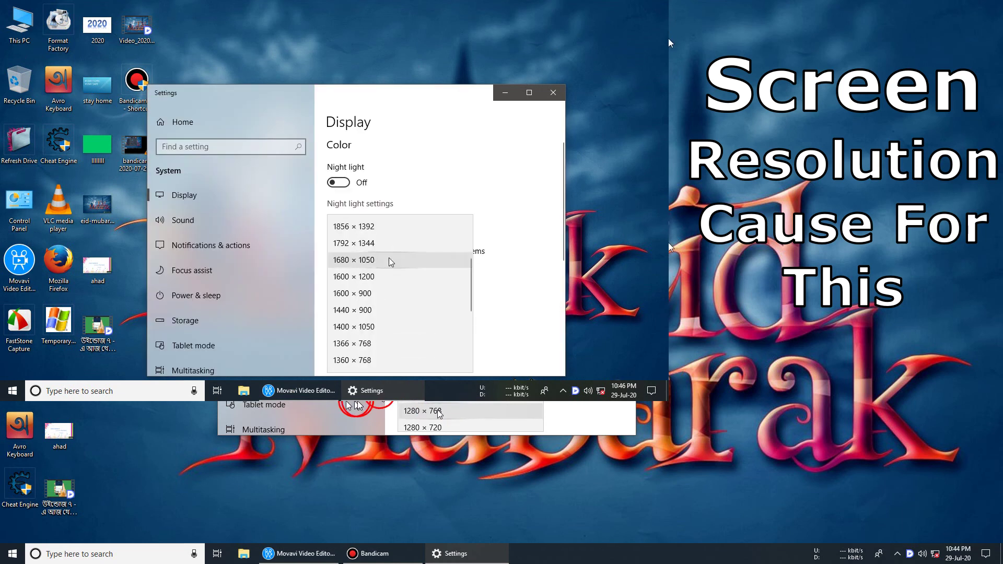
pyautogui.scroll(2, 381, 263)
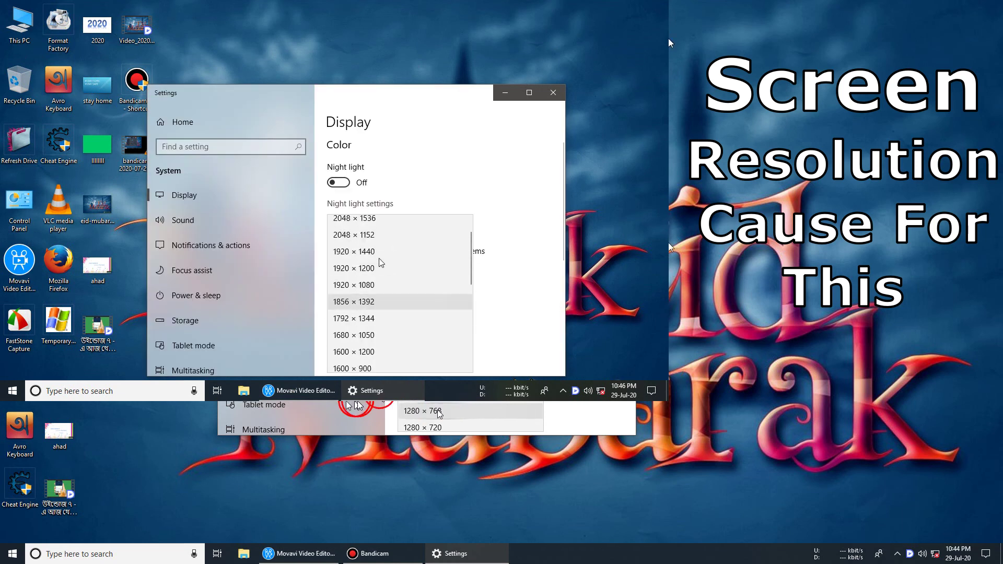
pyautogui.click(360, 285)
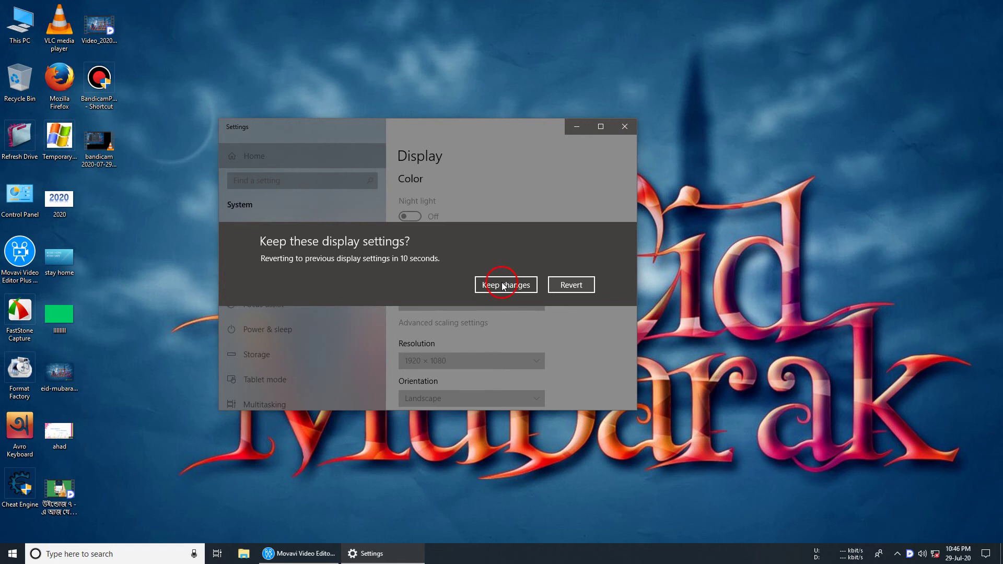
pyautogui.click(503, 285)
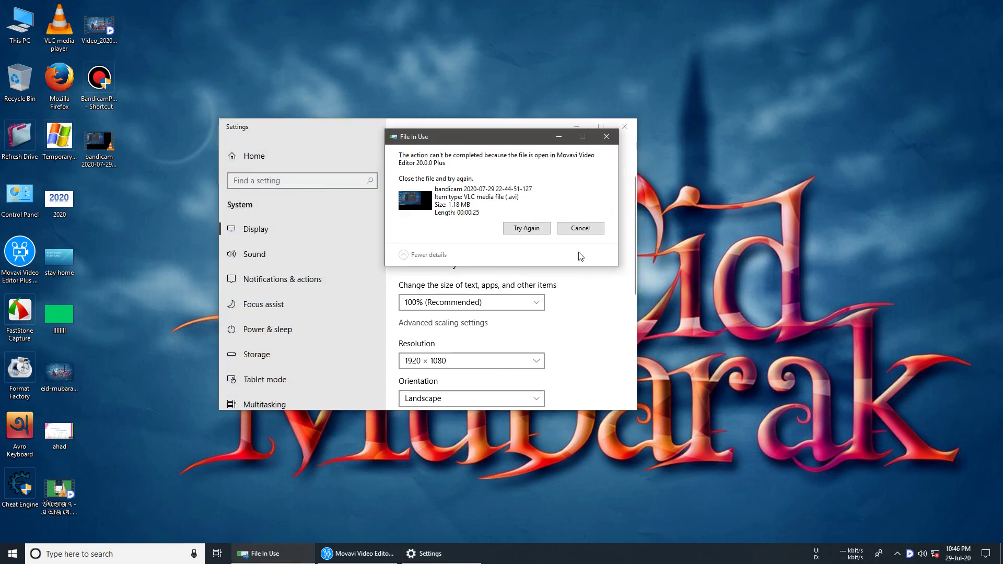
# Step: Close Settings, try binning the in-use bandicam recording, dismiss the warning, then launch BandicamPortable
pyautogui.click(569, 230)
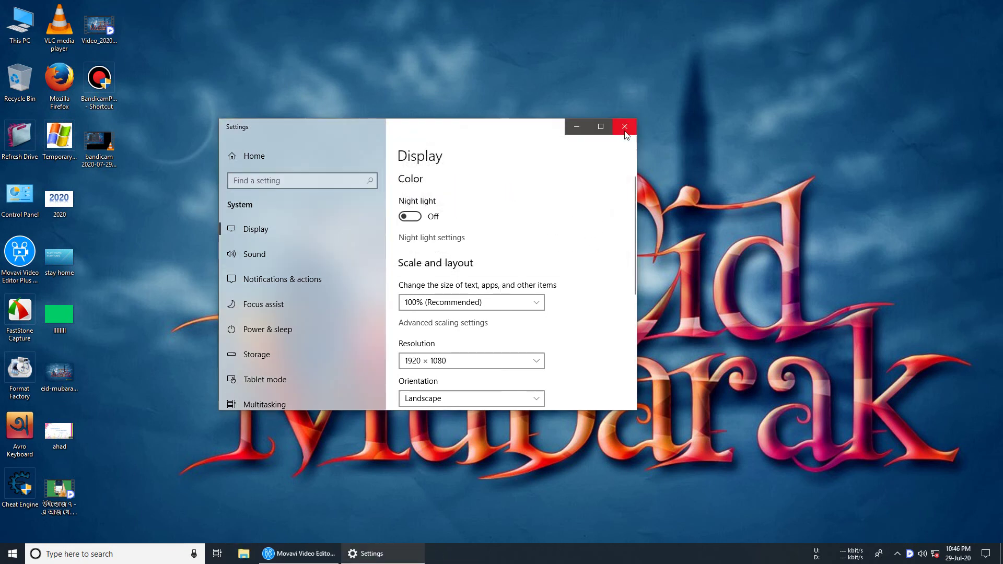
pyautogui.click(624, 126)
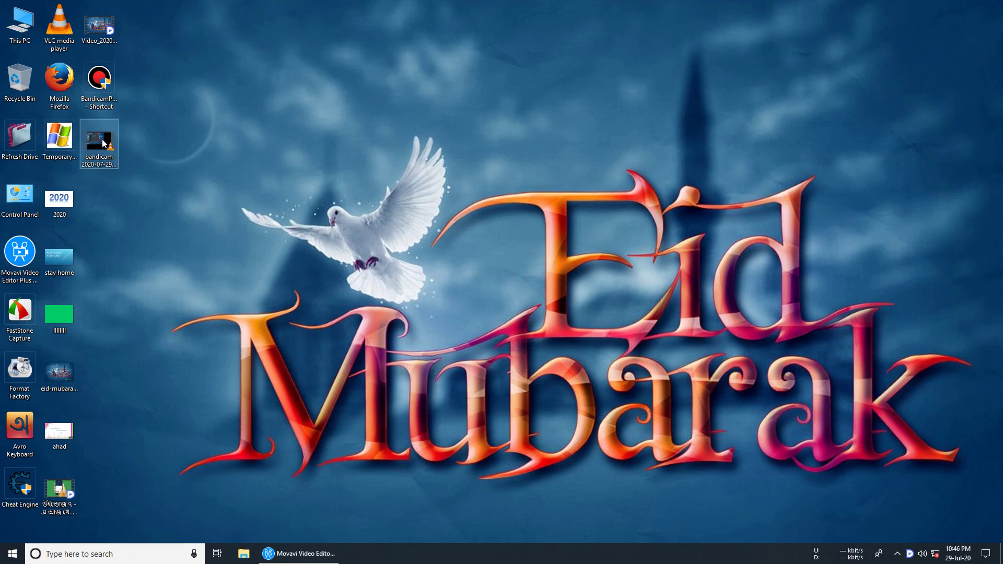
pyautogui.moveTo(108, 140); pyautogui.dragTo(23, 78)
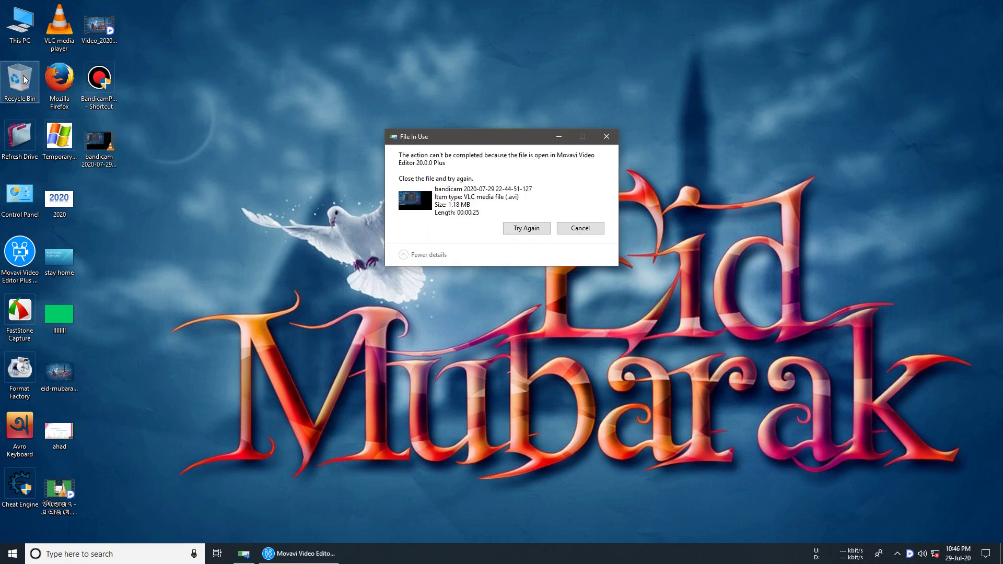
pyautogui.click(579, 229)
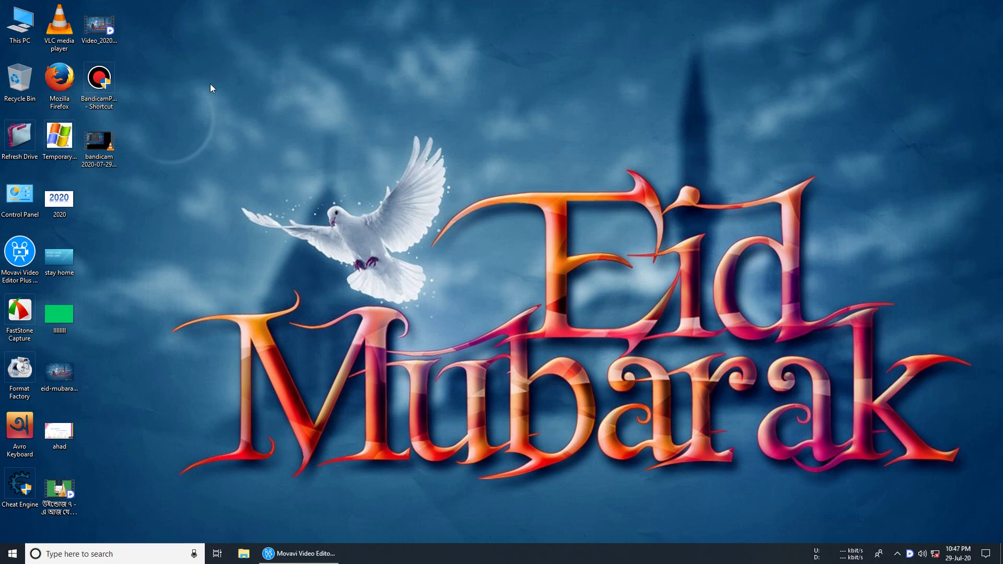
pyautogui.doubleClick(99, 78)
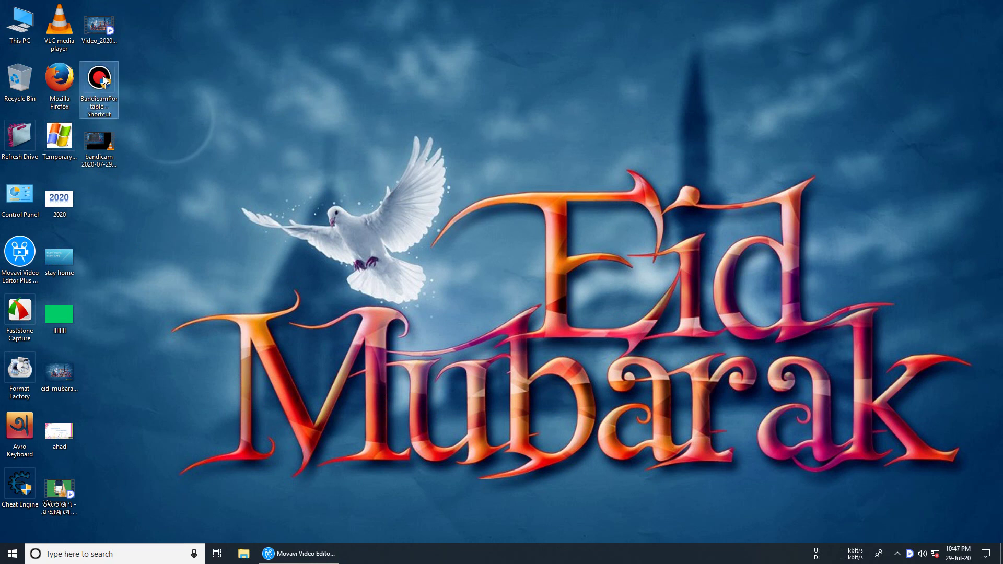
# Step: Minimize Bandicam while it keeps recording and make a few sample clicks on the empty desktop
pyautogui.click(247, 179)
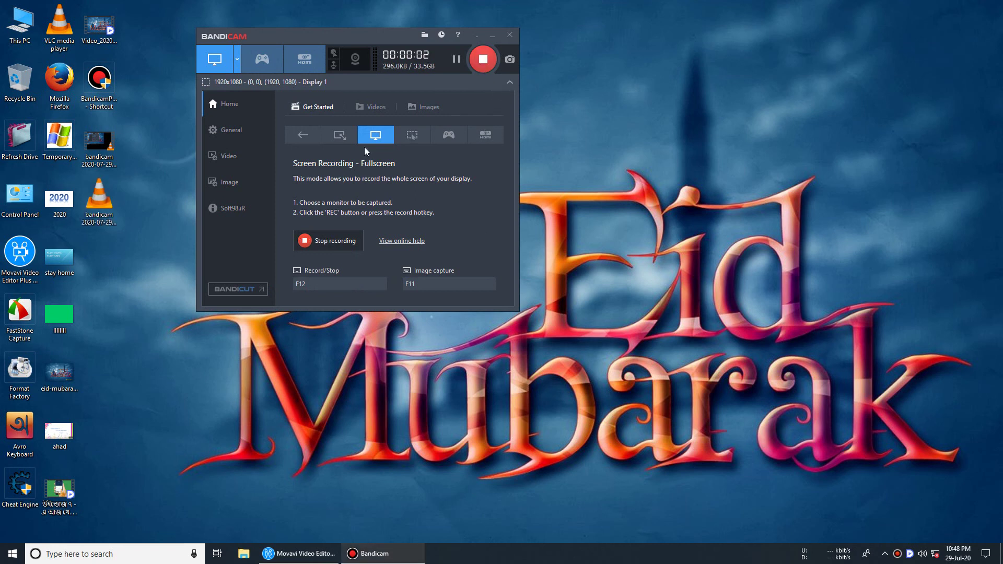
pyautogui.click(489, 39)
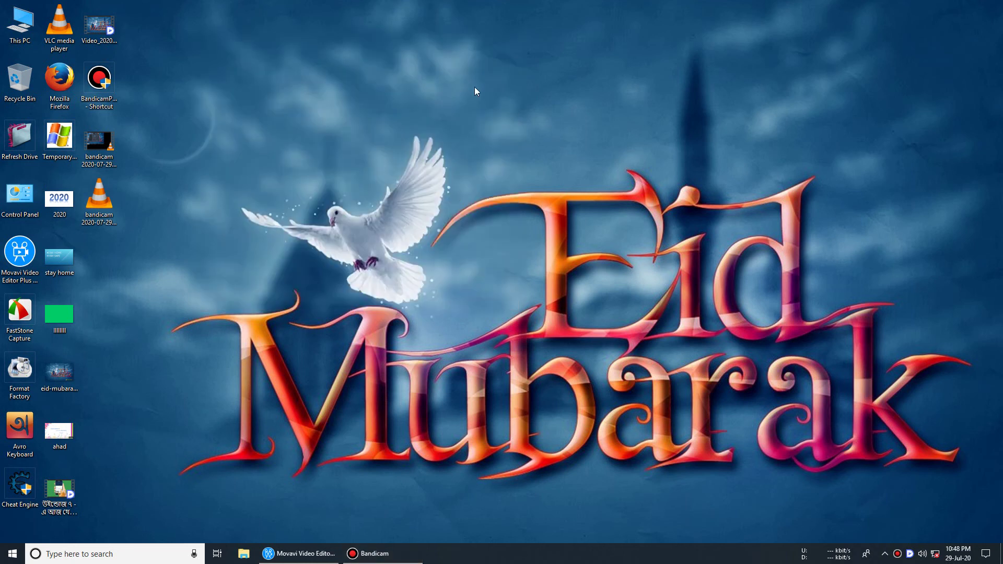
pyautogui.click(401, 114)
pyautogui.click(403, 116)
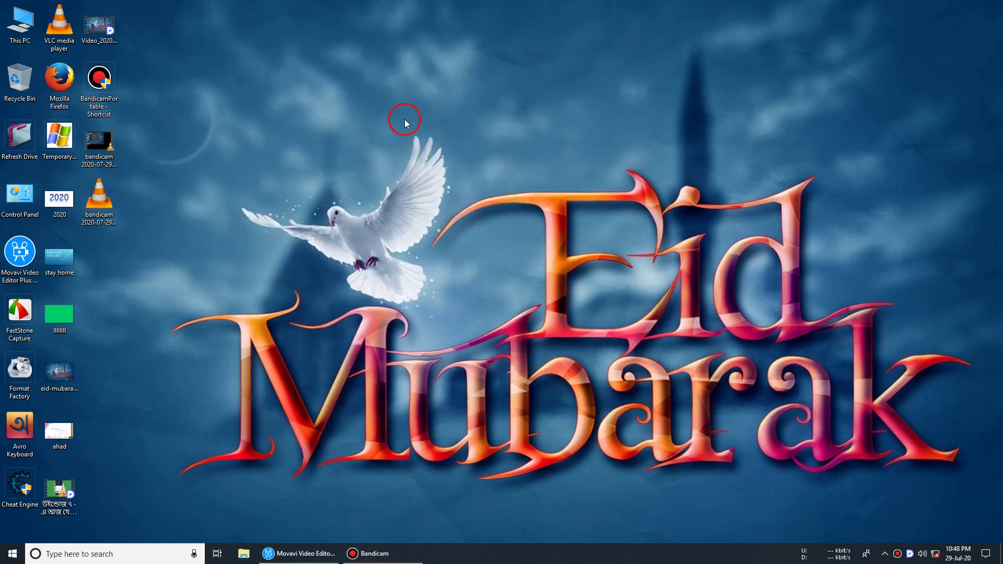
pyautogui.click(418, 158)
pyautogui.click(385, 41)
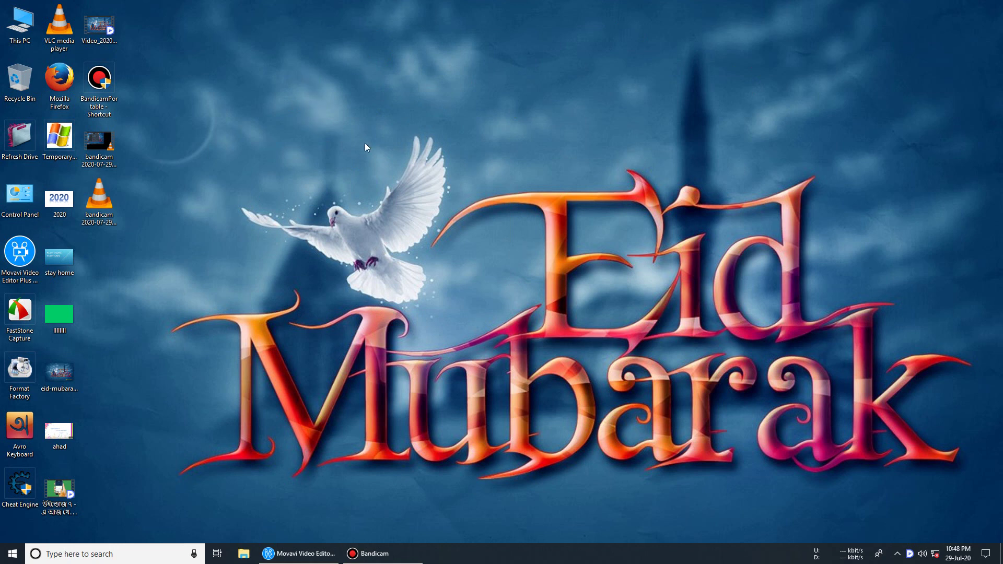
# Step: Bring Bandicam back, stop the fullscreen recording, and close the recorder
pyautogui.click(403, 555)
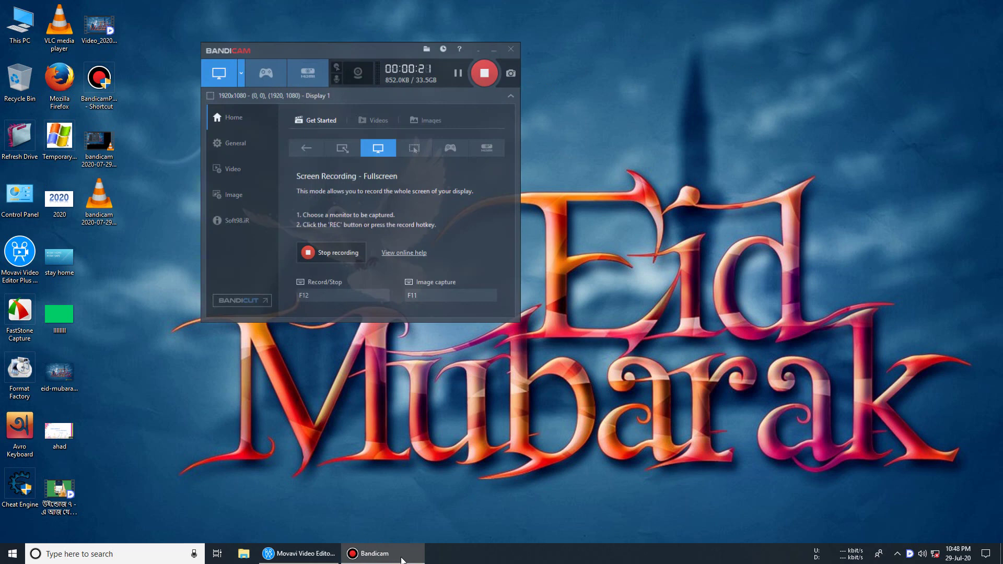
pyautogui.click(481, 62)
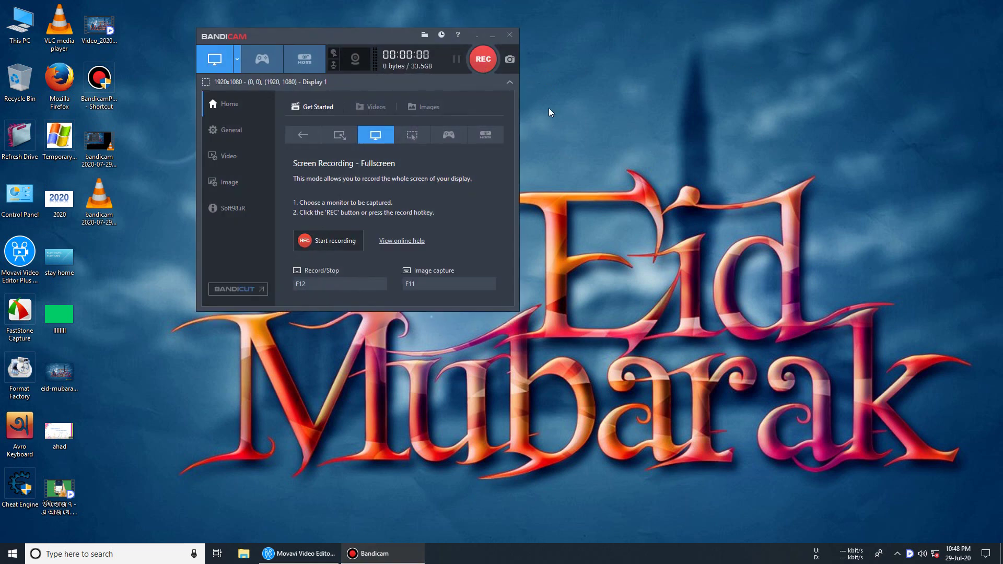
pyautogui.click(508, 36)
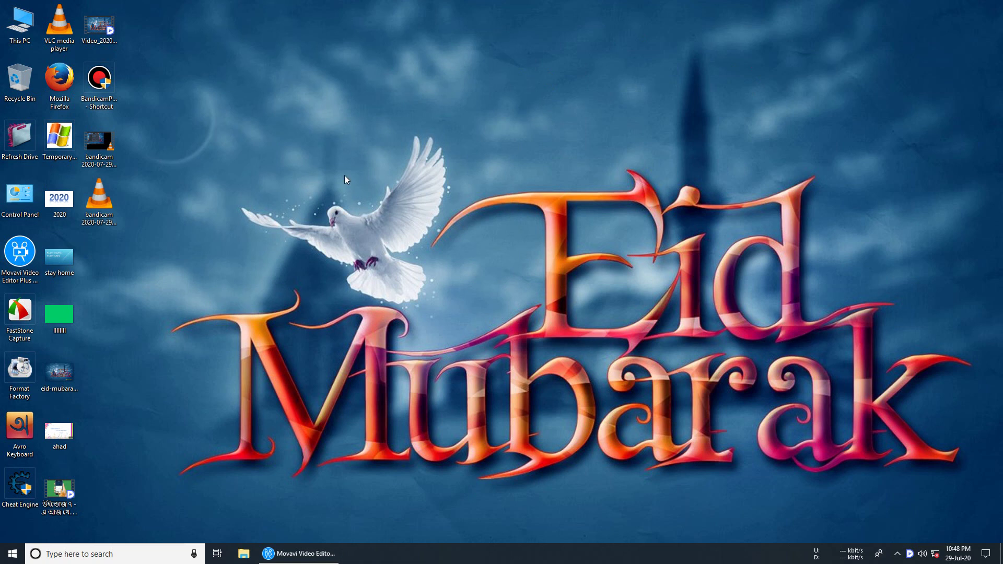
# Step: Drag the newest bandicam recording onto Movavi's video track and trim the clip to 00:02
pyautogui.click(100, 205)
pyautogui.moveTo(99, 206); pyautogui.dragTo(306, 556)
pyautogui.moveTo(167, 443); pyautogui.dragTo(76, 369)
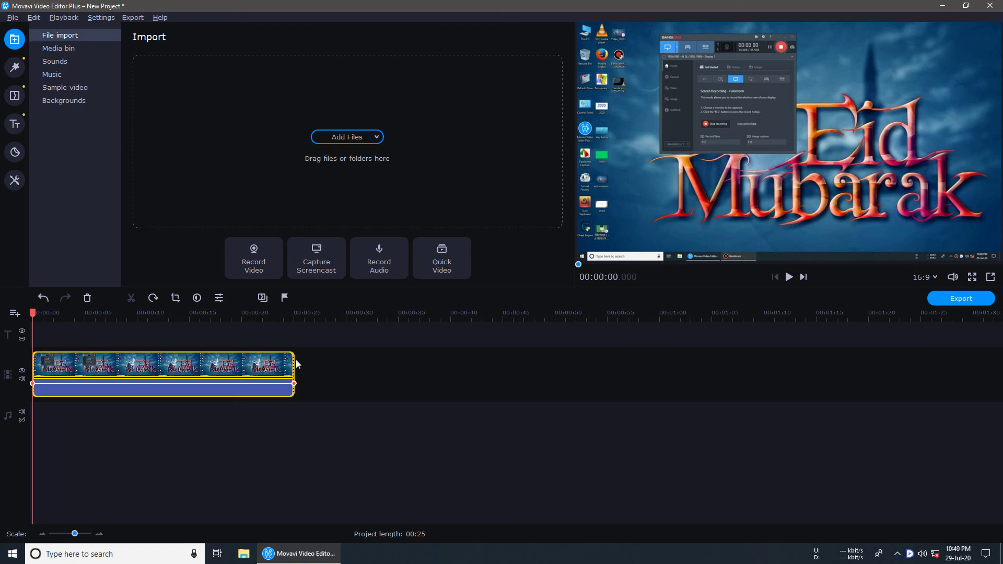
pyautogui.moveTo(294, 364); pyautogui.dragTo(56, 367)
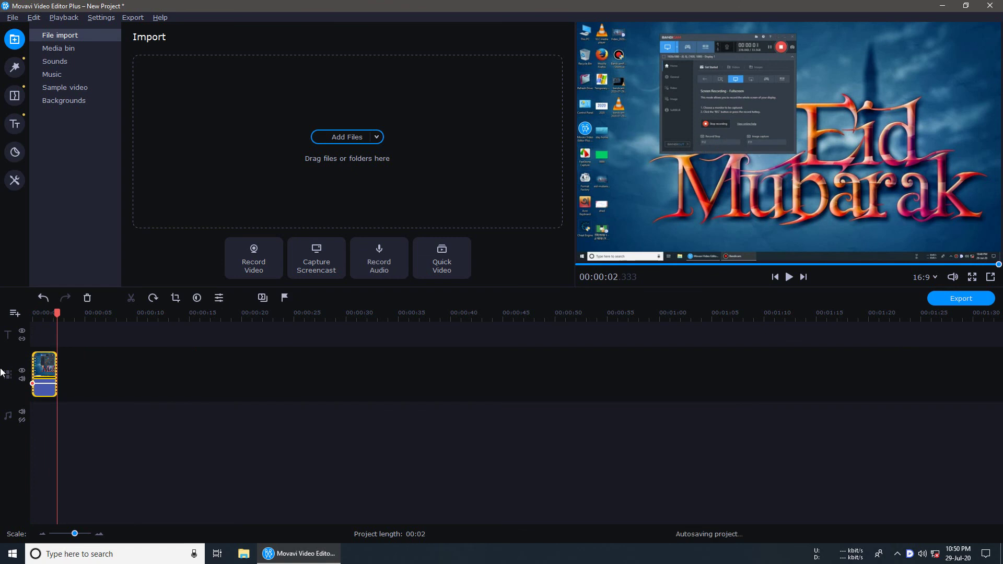
# Step: Export the clip as MP4 with H.264, 1920x1080 and frame rate 8, saving New Project.mp4
pyautogui.click(945, 304)
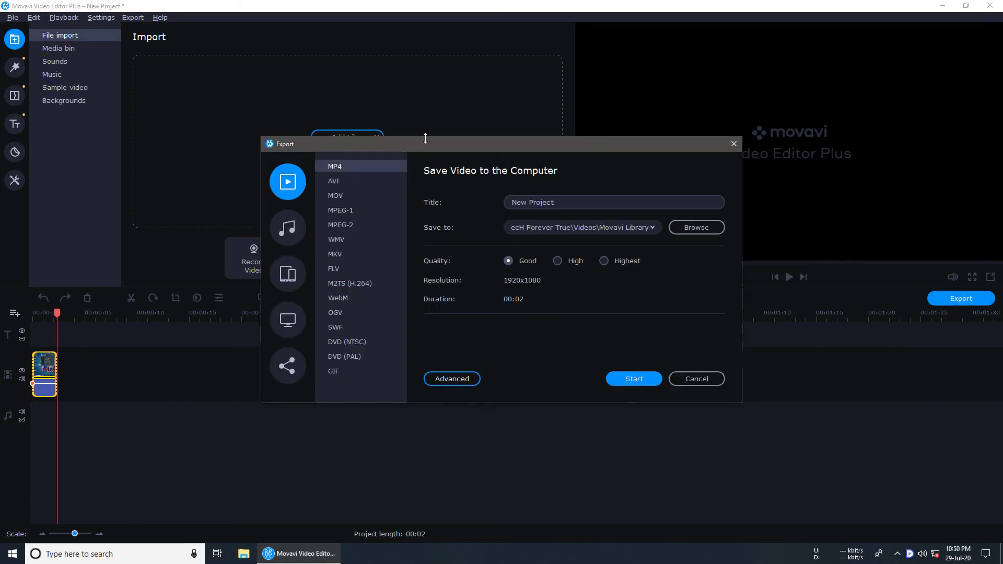
pyautogui.moveTo(462, 152); pyautogui.dragTo(403, 130)
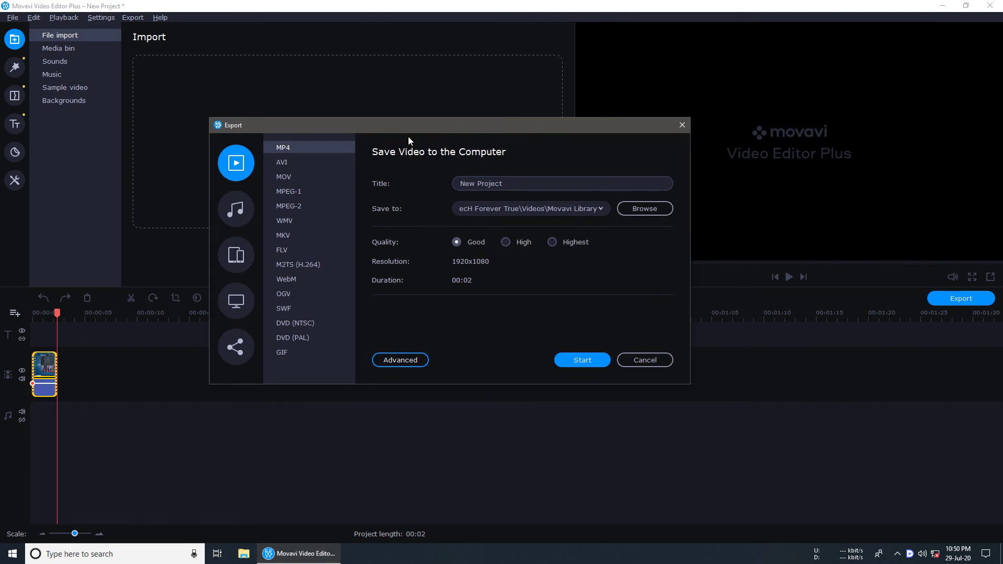
pyautogui.click(395, 362)
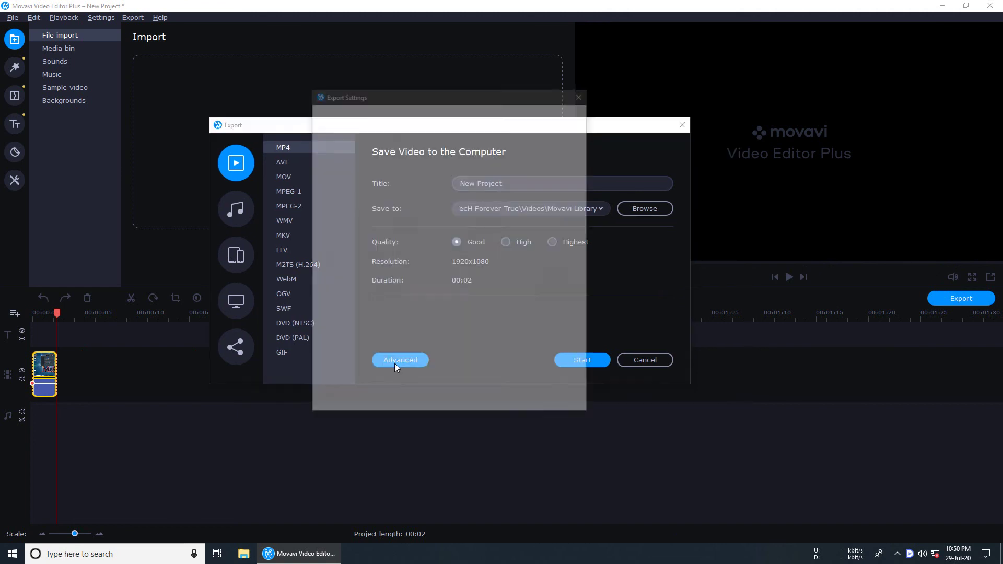
pyautogui.click(438, 140)
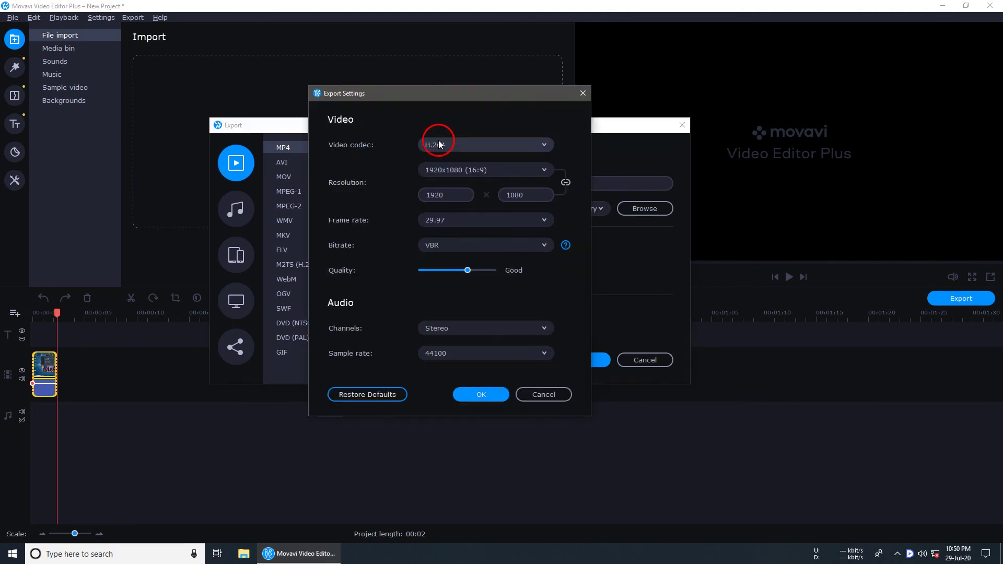
pyautogui.click(443, 140)
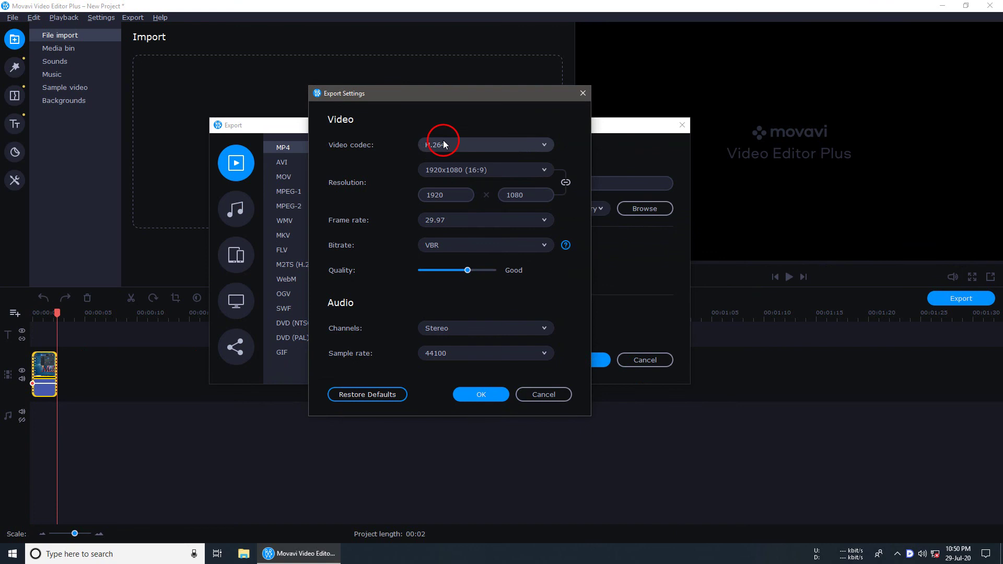
pyautogui.click(468, 171)
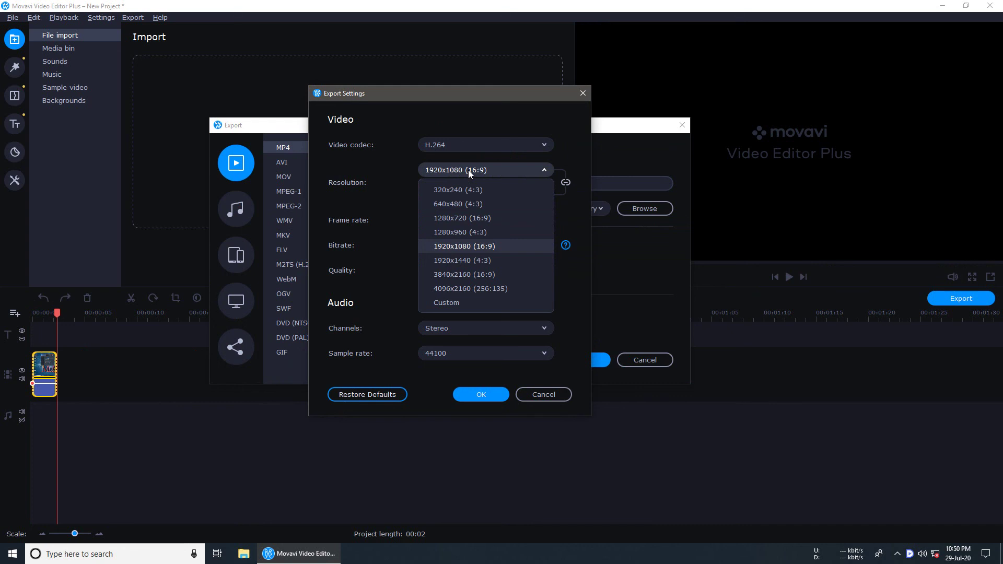
pyautogui.click(487, 247)
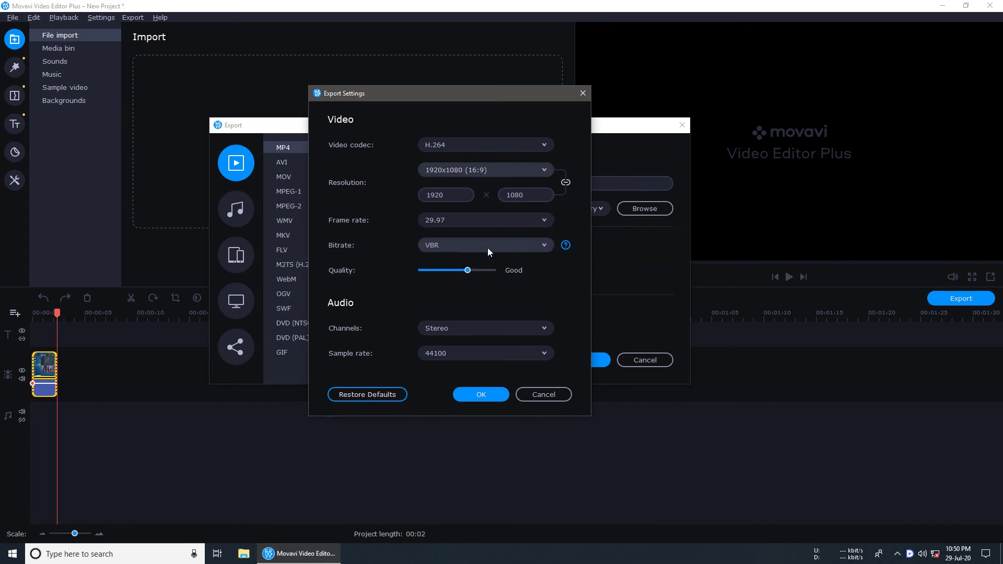
pyautogui.click(453, 220)
pyautogui.click(458, 240)
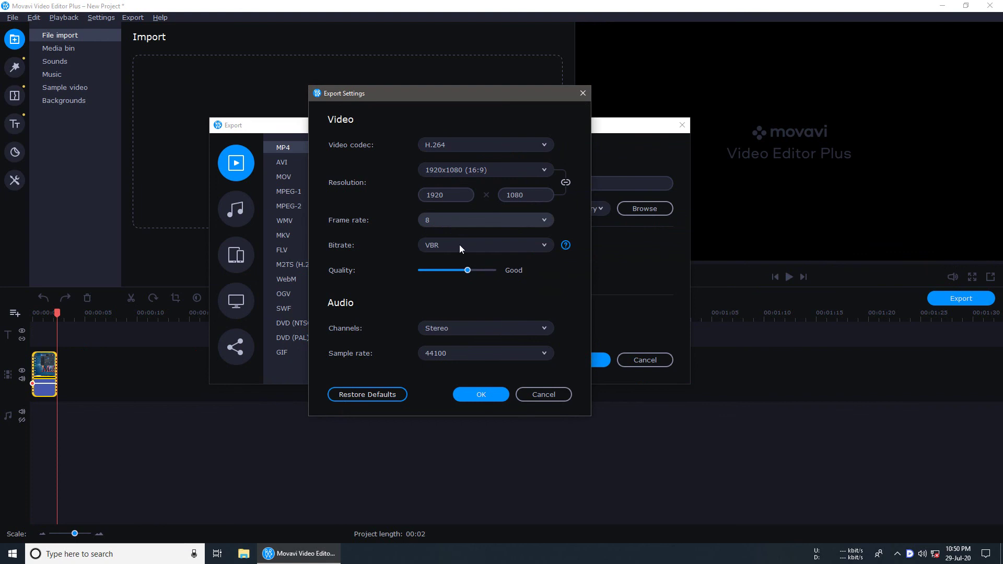
pyautogui.click(506, 396)
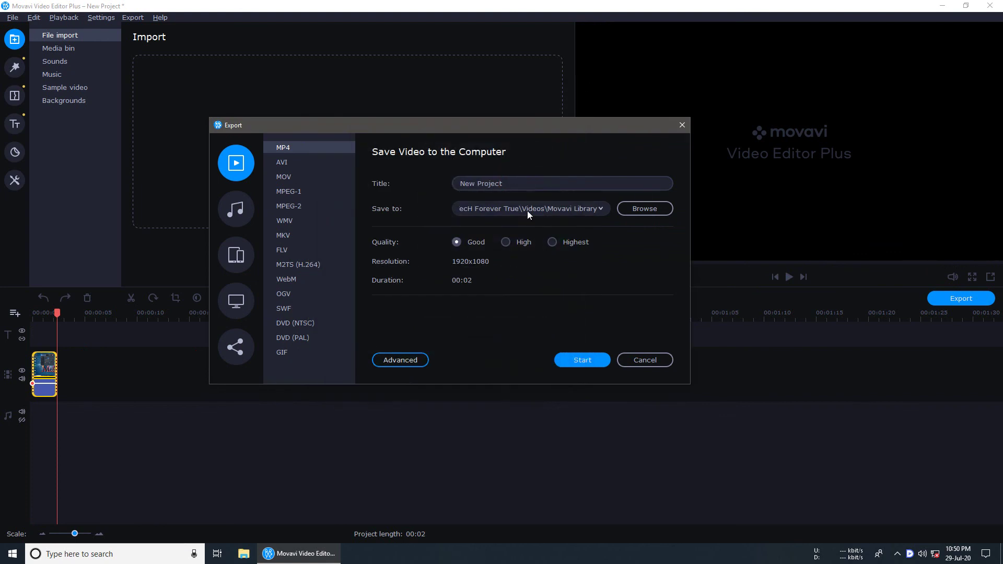
pyautogui.click(582, 362)
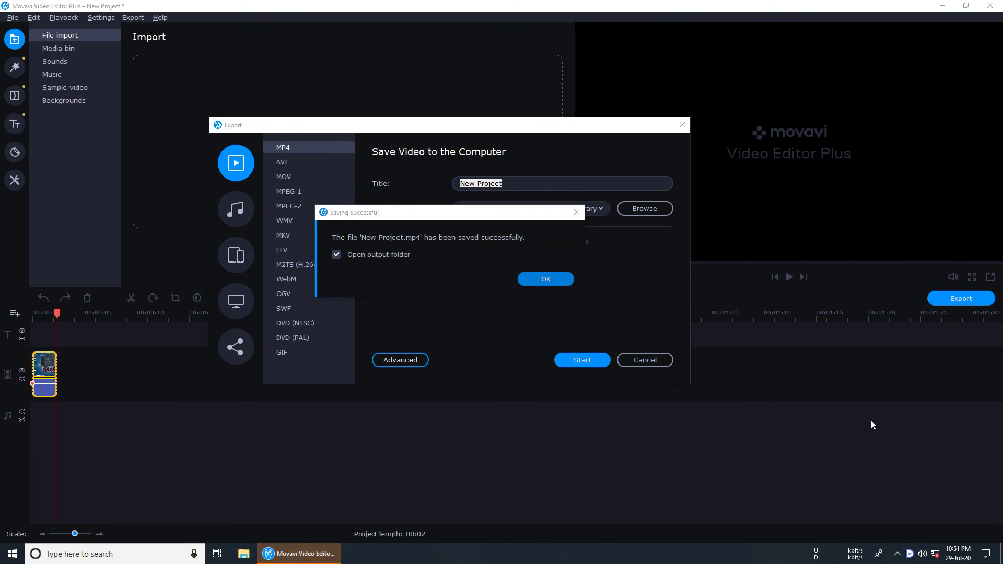
# Step: Dismiss the save confirmation, enlarge the player showing New Project.mp4, and play it from the start
pyautogui.click(546, 277)
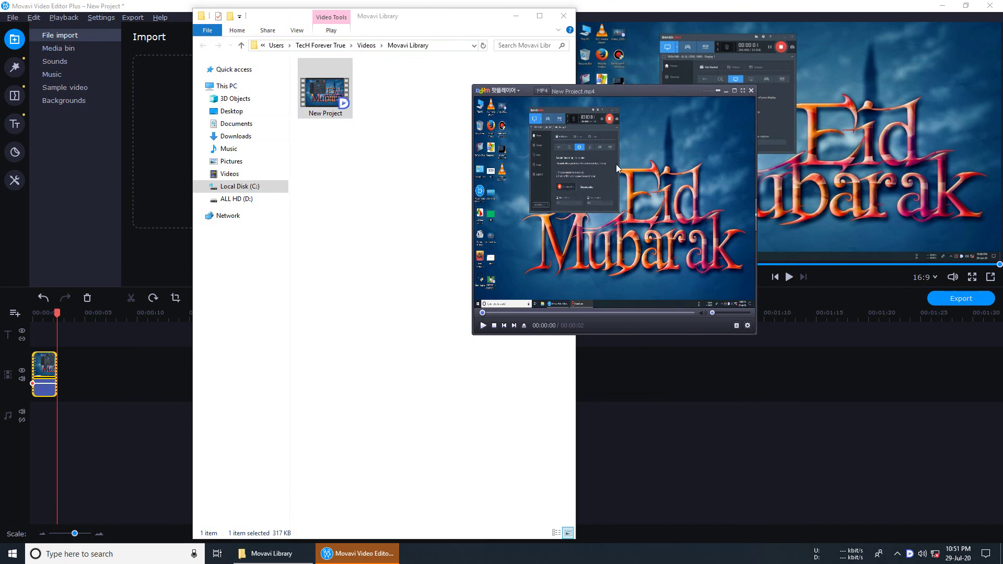
pyautogui.moveTo(623, 196); pyautogui.dragTo(487, 228)
pyautogui.moveTo(453, 277); pyautogui.dragTo(341, 223)
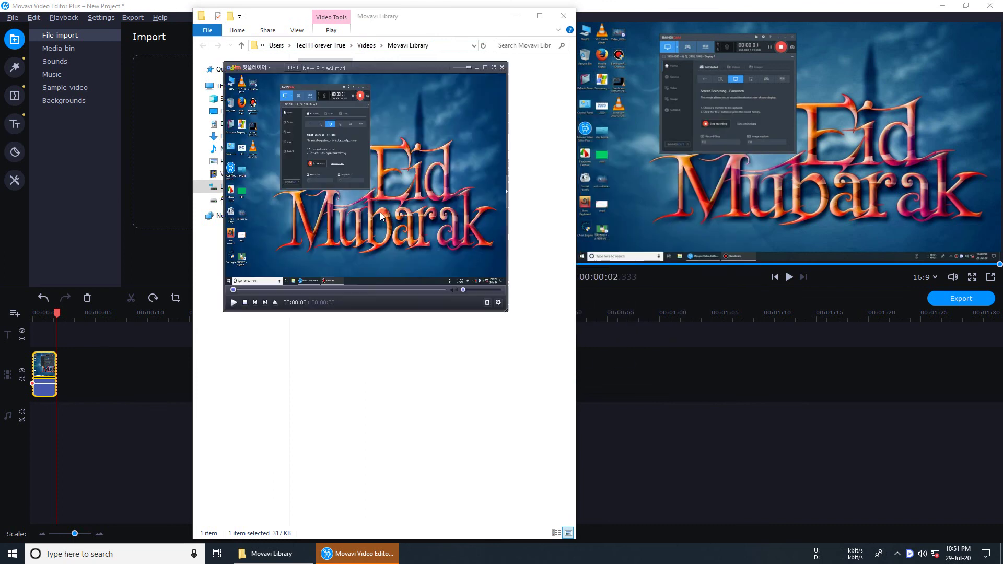
pyautogui.moveTo(510, 316); pyautogui.dragTo(909, 505)
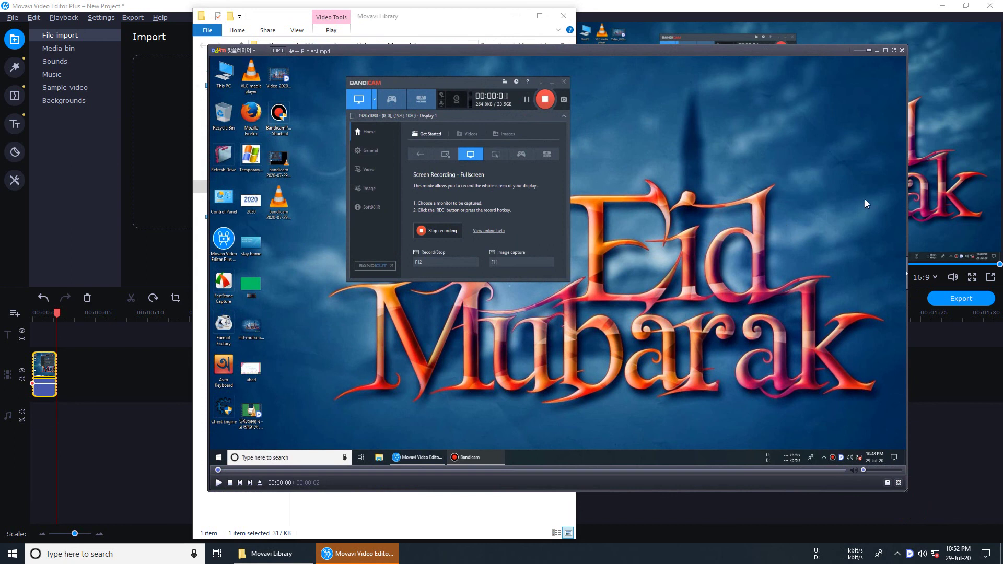
pyautogui.click(219, 482)
# Step: Close the video player and the Movavi Library folder, then quit Movavi without saving the project
pyautogui.click(902, 50)
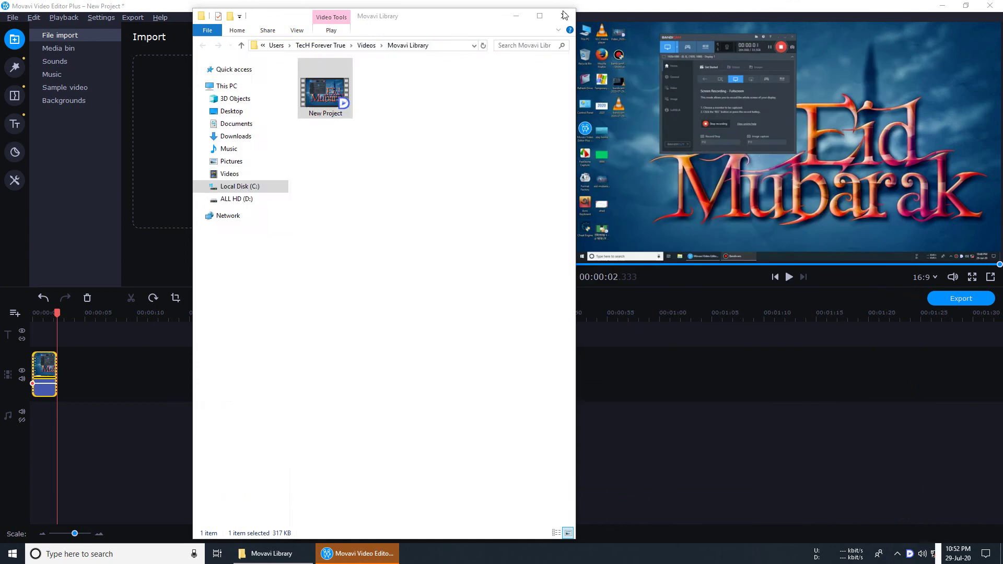
pyautogui.click(567, 16)
pyautogui.hotkey('alt', 'F4')
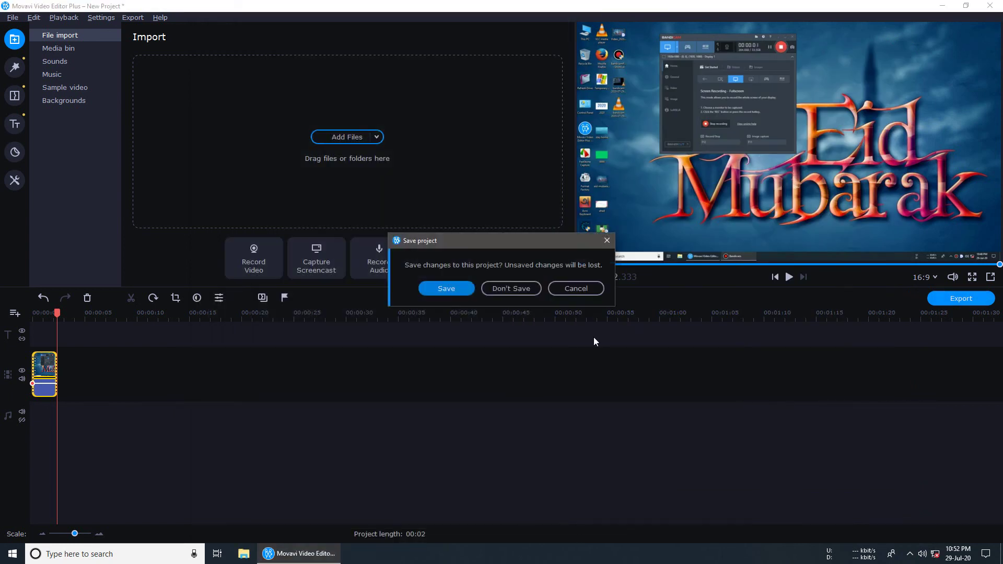
pyautogui.click(524, 288)
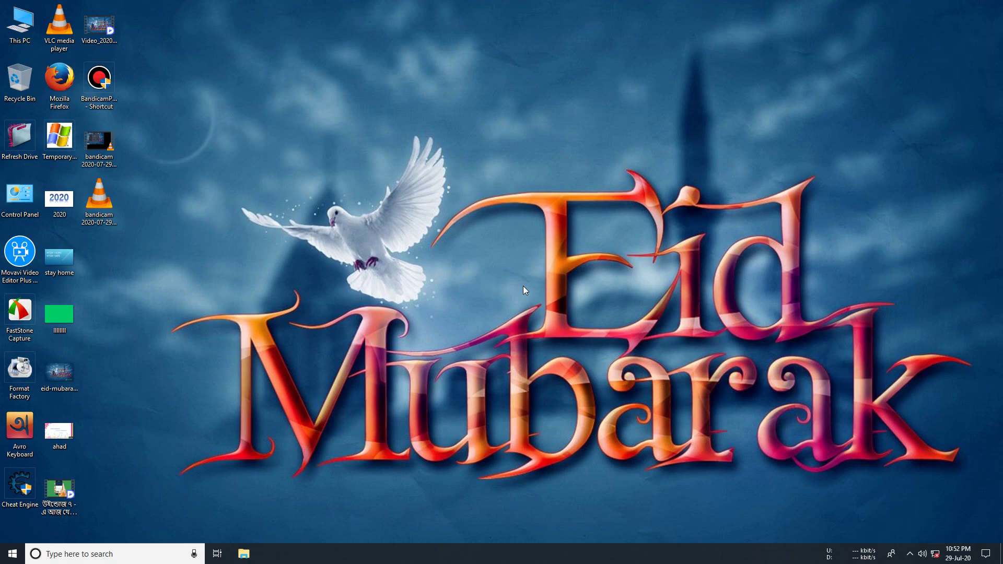